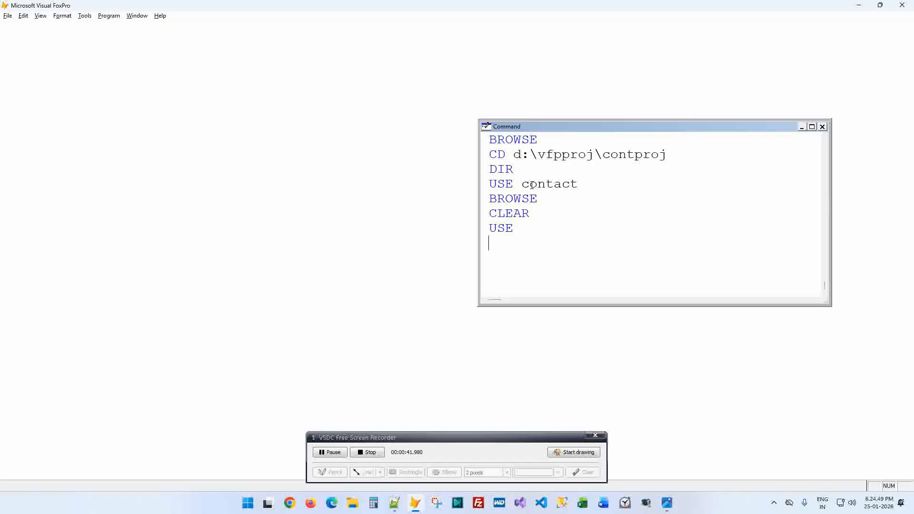
# - Switch to the contact form mock-up image listing Fullname, Mobile Number, Email ID and City
pyautogui.hotkey('alt', 'Tab')
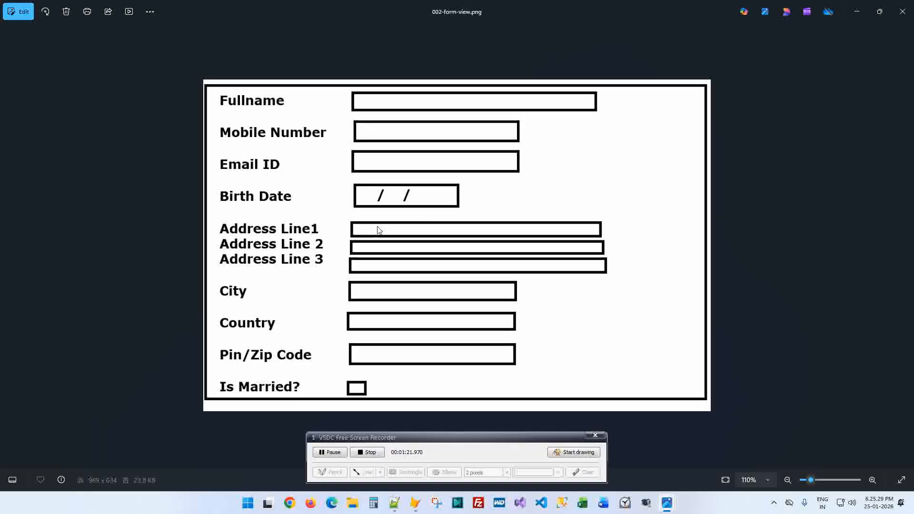
# - Review the Notepad++ notes on table creation and deciding data types, then go back to FoxPro
pyautogui.hotkey('alt', 'Tab')
pyautogui.hotkey('alt', 'Tab')
pyautogui.hotkey('alt', 'Tab')
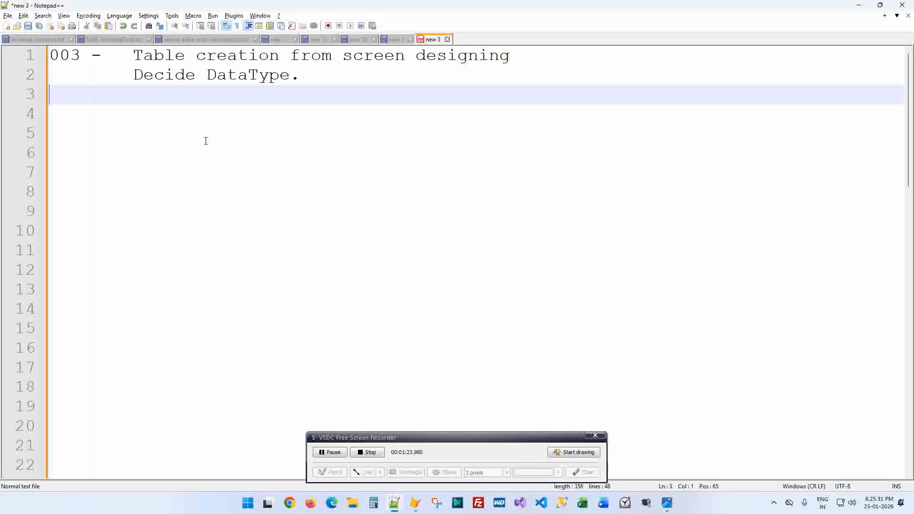
pyautogui.click(270, 56)
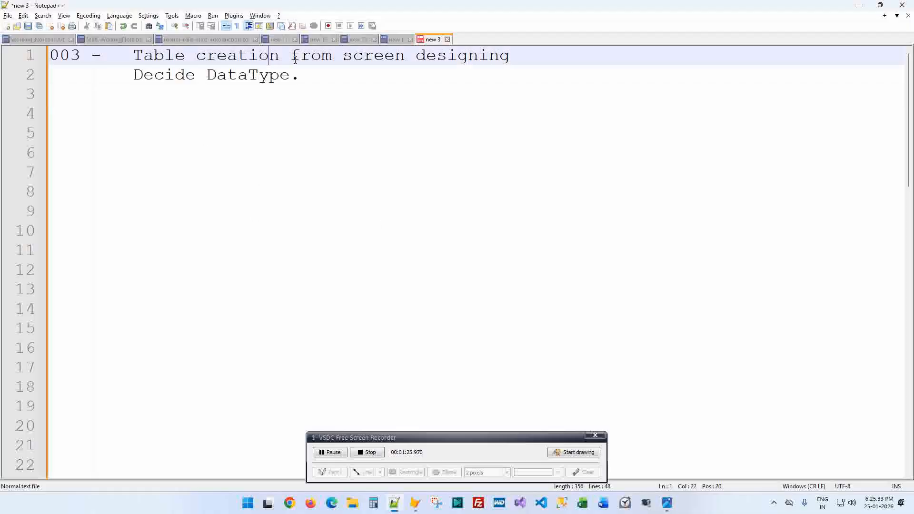
pyautogui.click(352, 57)
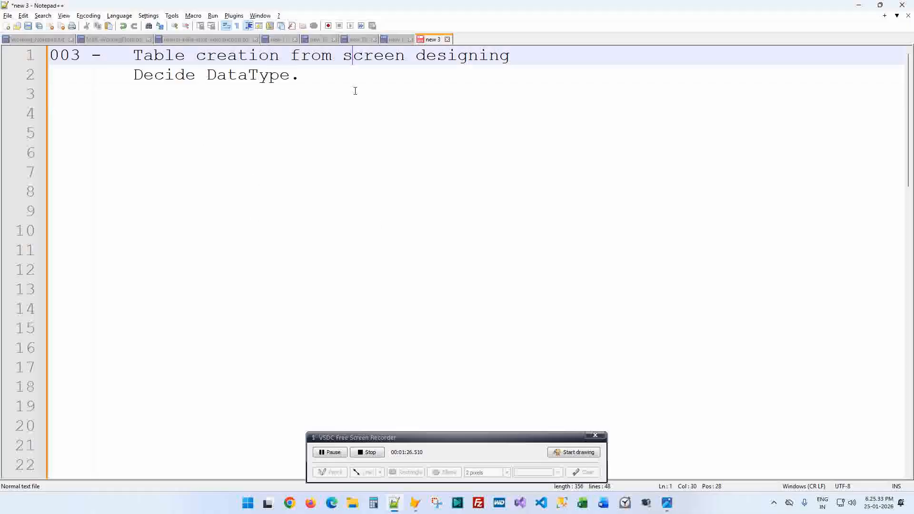
pyautogui.click(54, 112)
pyautogui.hotkey('alt', 'Tab')
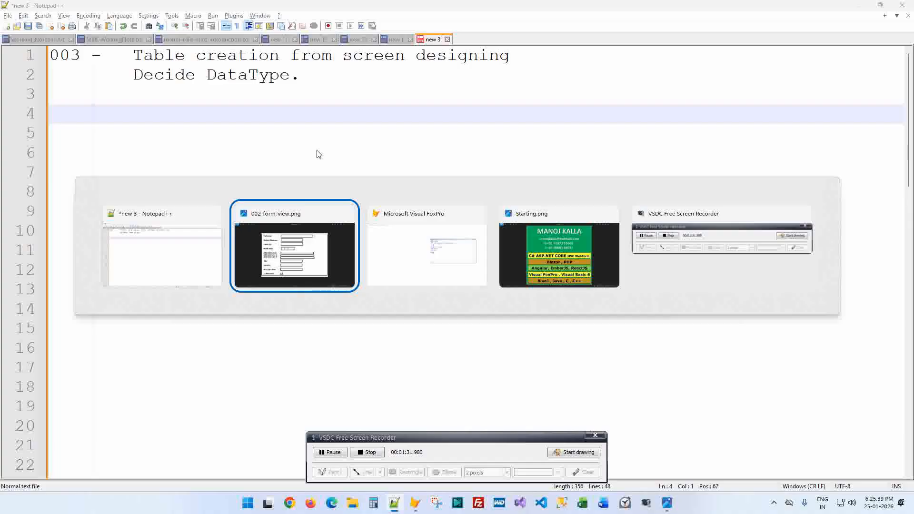
pyautogui.hotkey('alt', 'Tab')
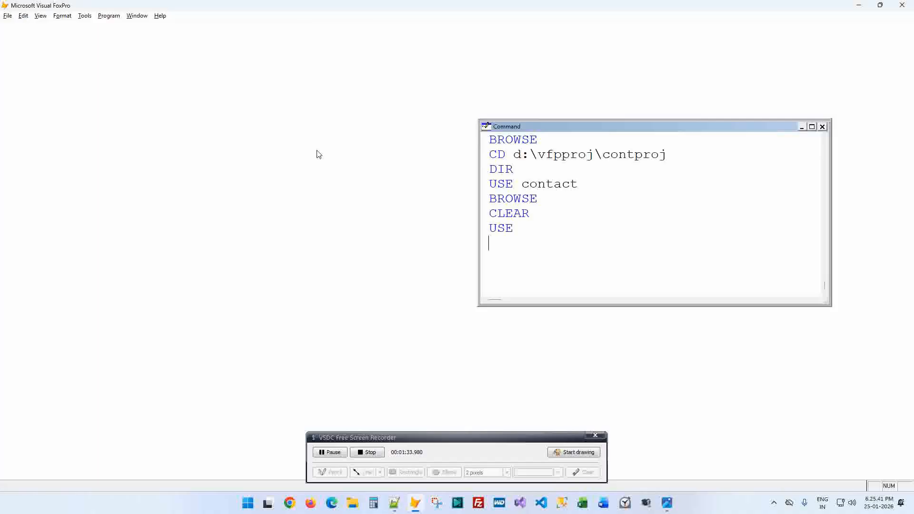
# - Run CREATE Contact in the Command window to open Table Designer for contact.dbf
pyautogui.hotkey('alt', 'Tab')
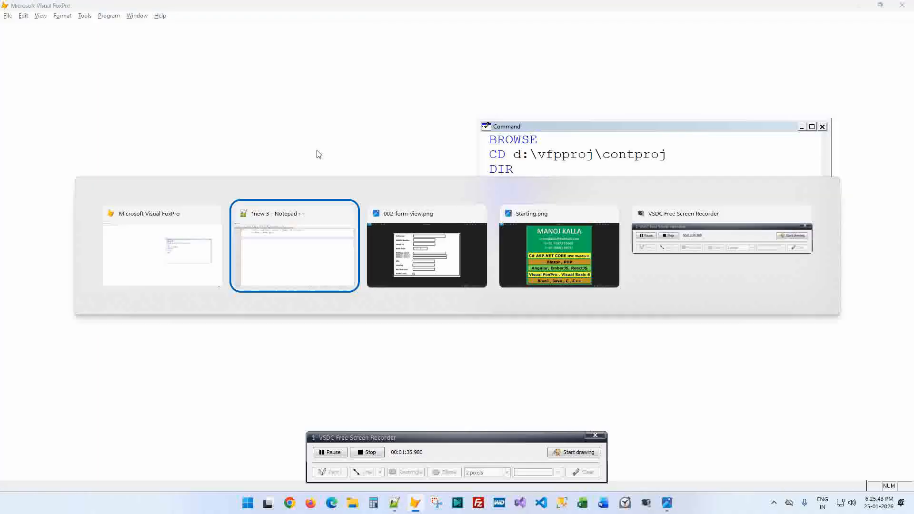
pyautogui.hotkey('alt', 'Tab')
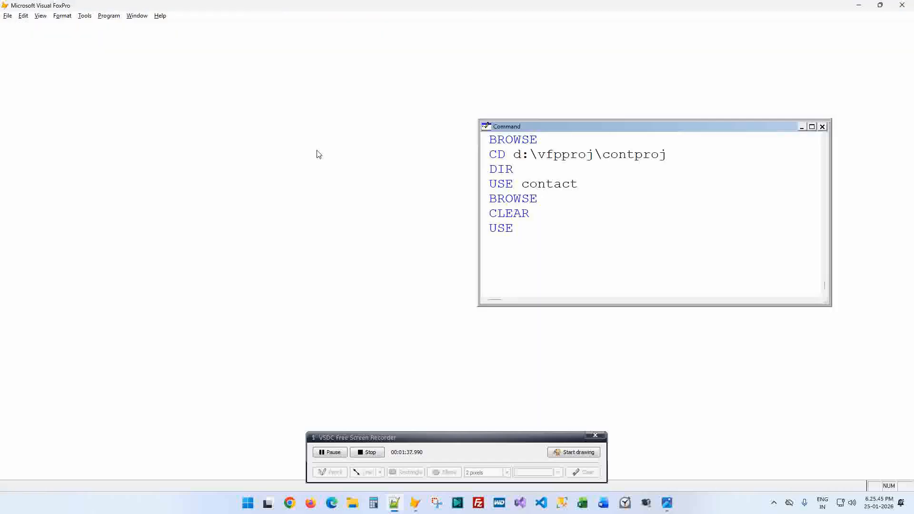
pyautogui.write('cerate')
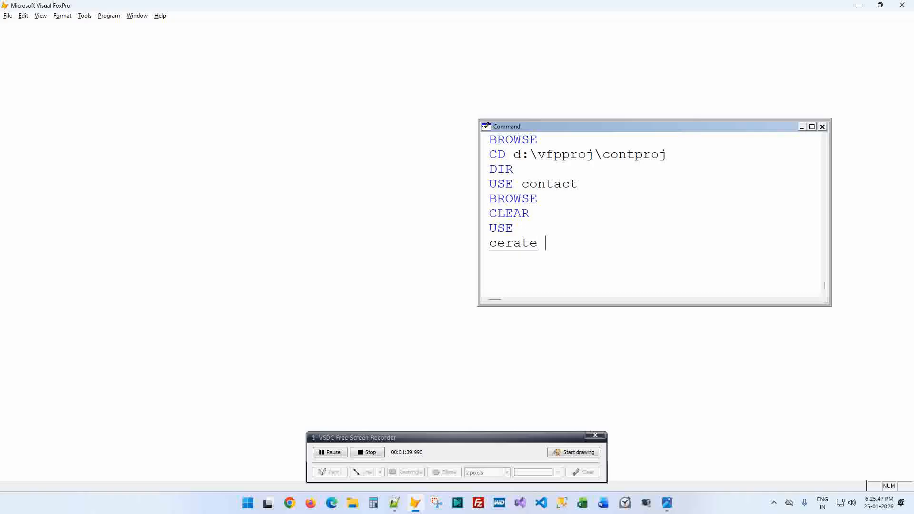
pyautogui.press('BackSpace')
pyautogui.press('BackSpace')
pyautogui.press('BackSpace')
pyautogui.press('BackSpace')
pyautogui.press('BackSpace')
pyautogui.write('reate ')
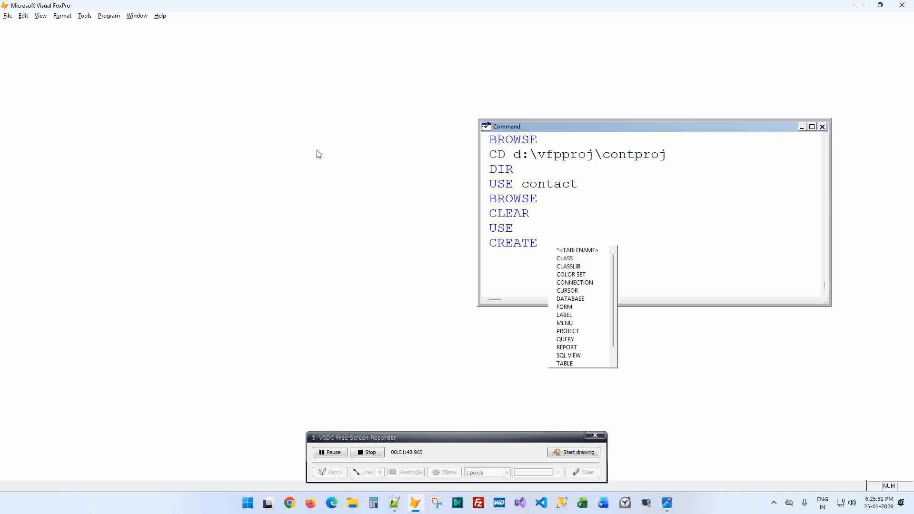
pyautogui.write('dbf')
pyautogui.press('BackSpace')
pyautogui.press('BackSpace')
pyautogui.press('BackSpace')
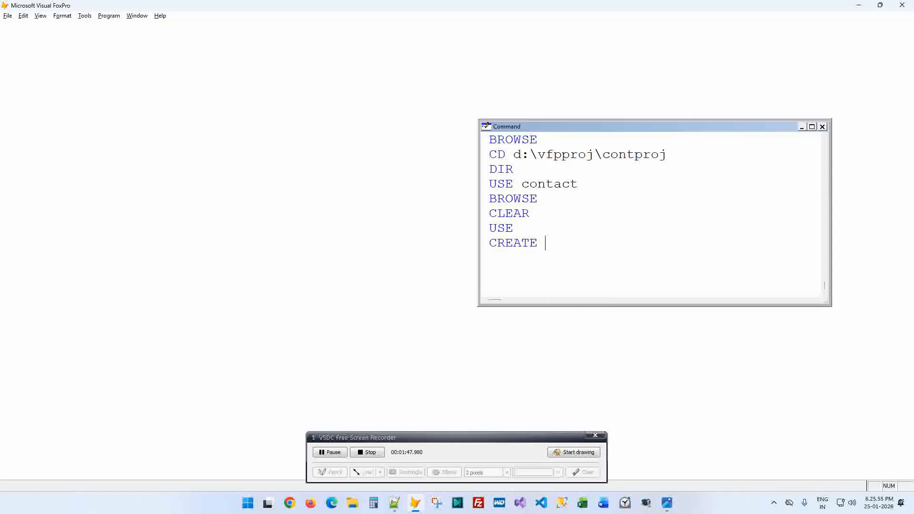
pyautogui.write('Co')
pyautogui.press('BackSpace')
pyautogui.write('ontact')
pyautogui.press('Return')
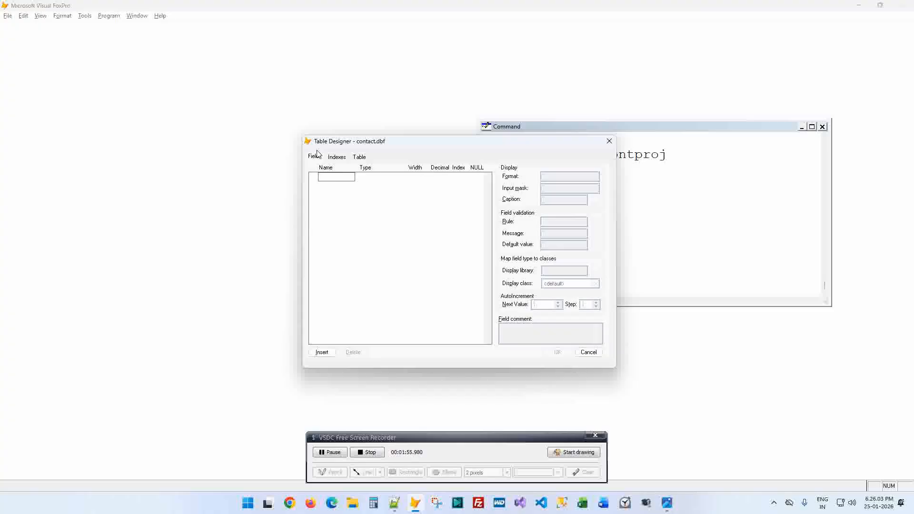
# - Name the first field fullname and browse the data types, leaving it Character
pyautogui.write('iullname')
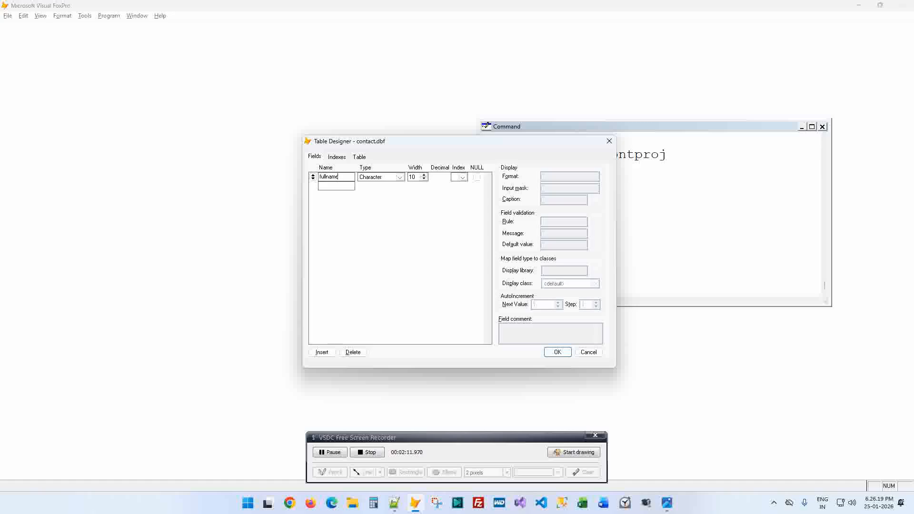
pyautogui.press('Tab')
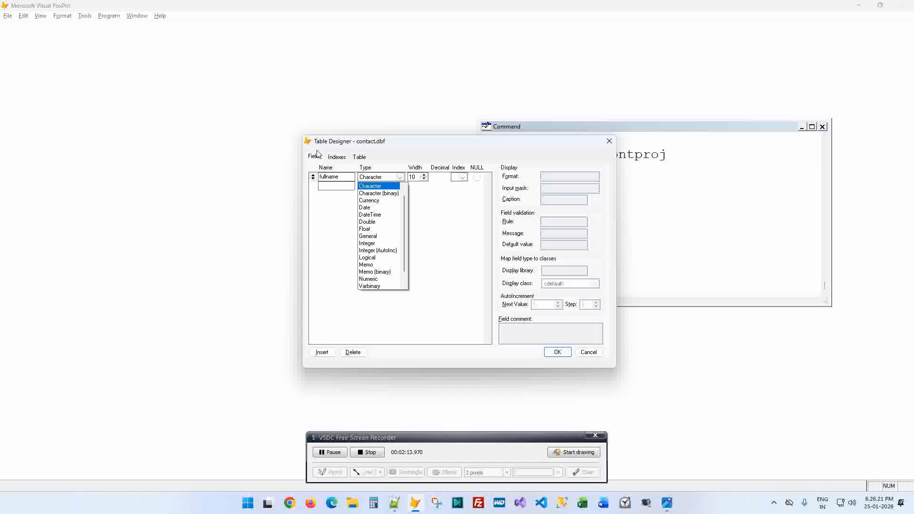
pyautogui.press('Down')
pyautogui.press('Down')
pyautogui.press('Down')
pyautogui.press('Down')
pyautogui.press('Down')
pyautogui.press('Down')
pyautogui.press('Down')
pyautogui.press('Down')
pyautogui.press('Down')
pyautogui.press('Down')
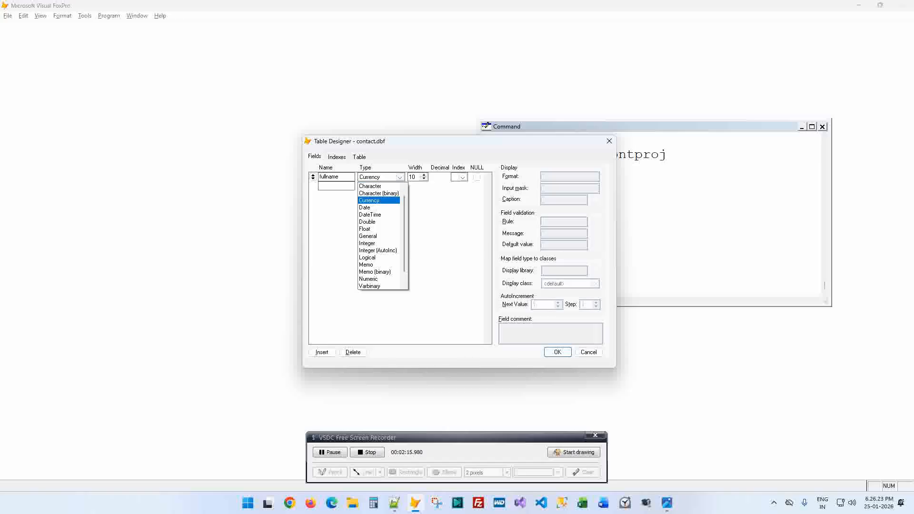
pyautogui.press('Down')
pyautogui.press('Down')
pyautogui.press('Down')
pyautogui.press('Down')
pyautogui.press('Down')
pyautogui.press('Down')
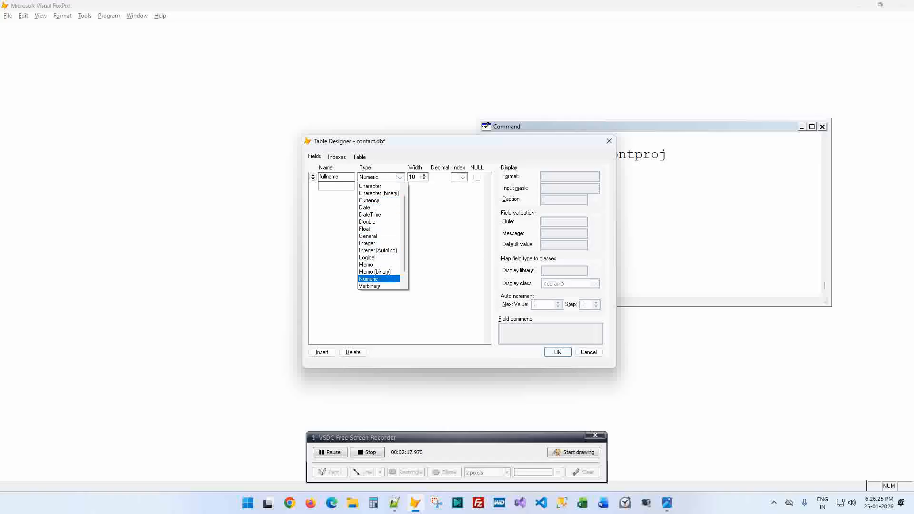
pyautogui.press('Up')
pyautogui.press('Up')
pyautogui.press('Up')
pyautogui.press('Up')
pyautogui.press('Up')
pyautogui.press('Up')
pyautogui.press('Up')
pyautogui.press('Up')
pyautogui.press('Up')
pyautogui.press('Up')
pyautogui.press('Up')
pyautogui.press('Up')
pyautogui.press('Up')
pyautogui.press('Up')
pyautogui.press('Up')
pyautogui.press('Up')
pyautogui.press('Up')
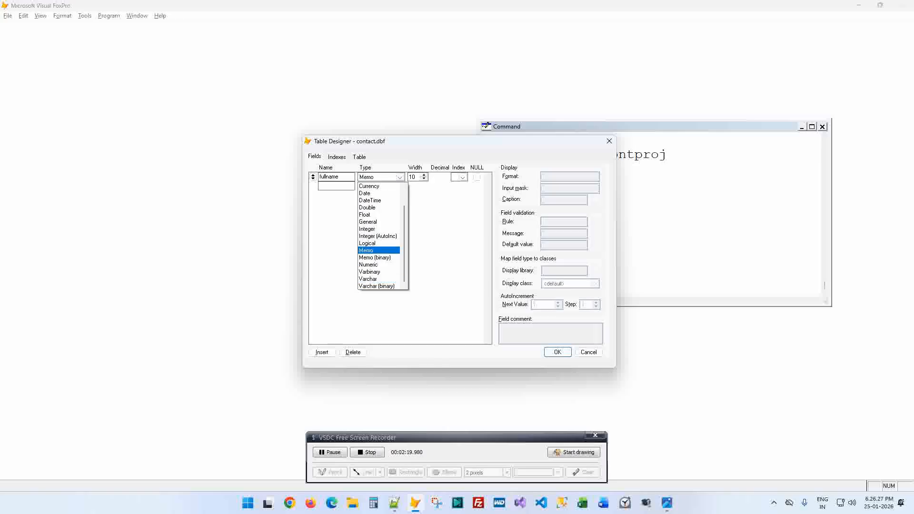
pyautogui.press('Down')
pyautogui.press('Down')
pyautogui.press('Up')
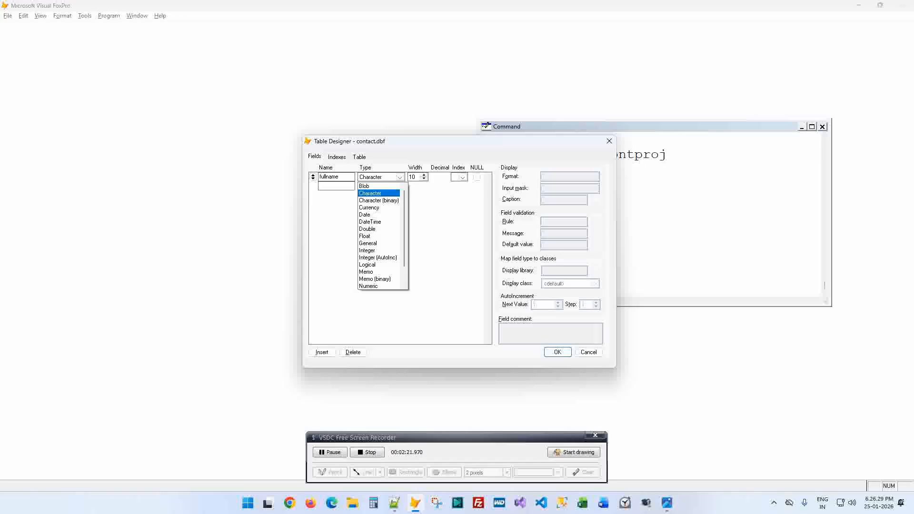
pyautogui.press('Up')
pyautogui.press('Down')
pyautogui.hotkey('alt', 'Tab')
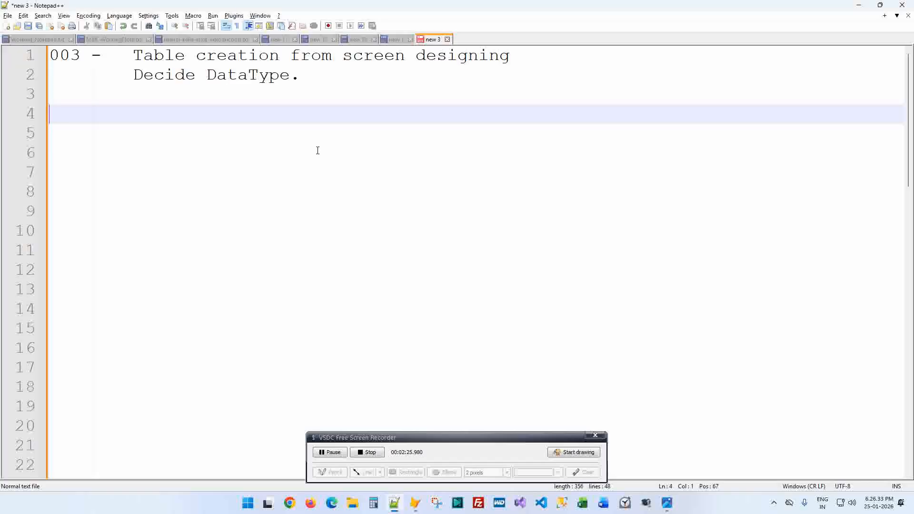
# - Type Character, Numeric, Logic, Date and Memo on separate lines in the notes
pyautogui.click(251, 146)
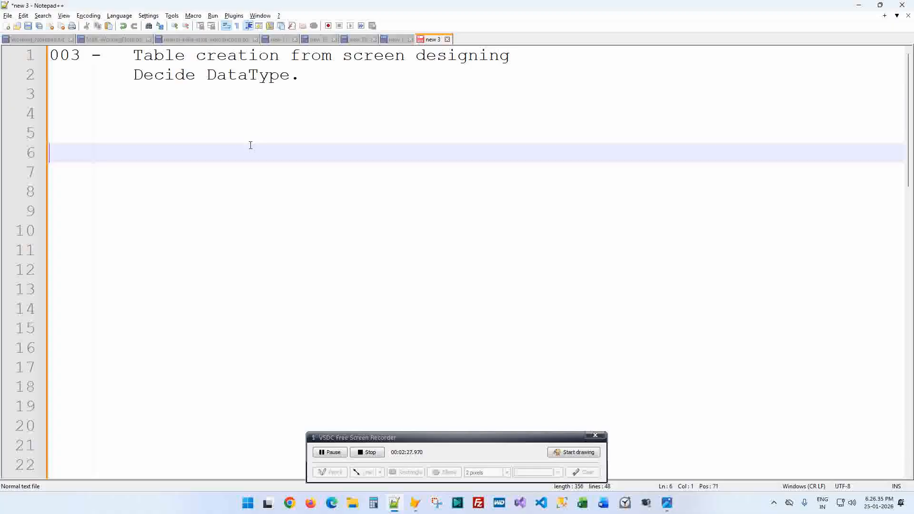
pyautogui.write('Char')
pyautogui.press('BackSpace')
pyautogui.press('BackSpace')
pyautogui.write('aracter')
pyautogui.press('Return')
pyautogui.write('Numeric')
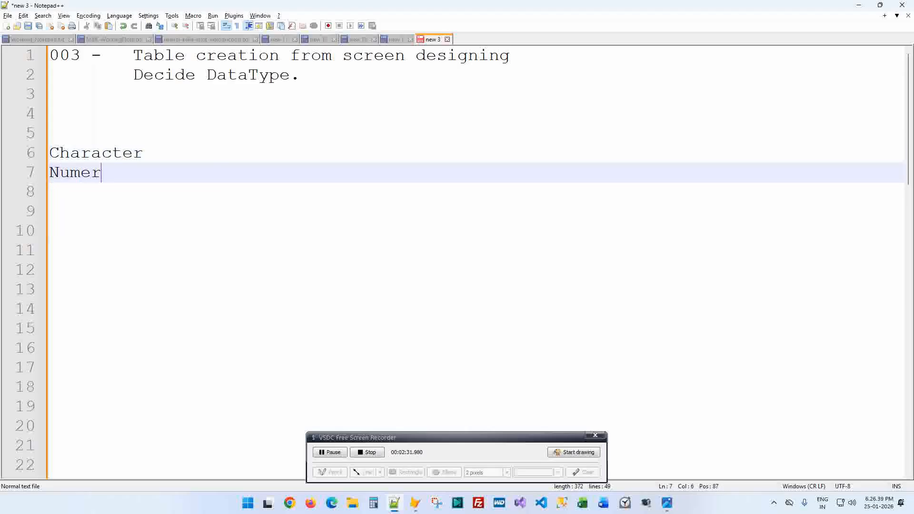
pyautogui.press('Return')
pyautogui.write('Logic')
pyautogui.press('Return')
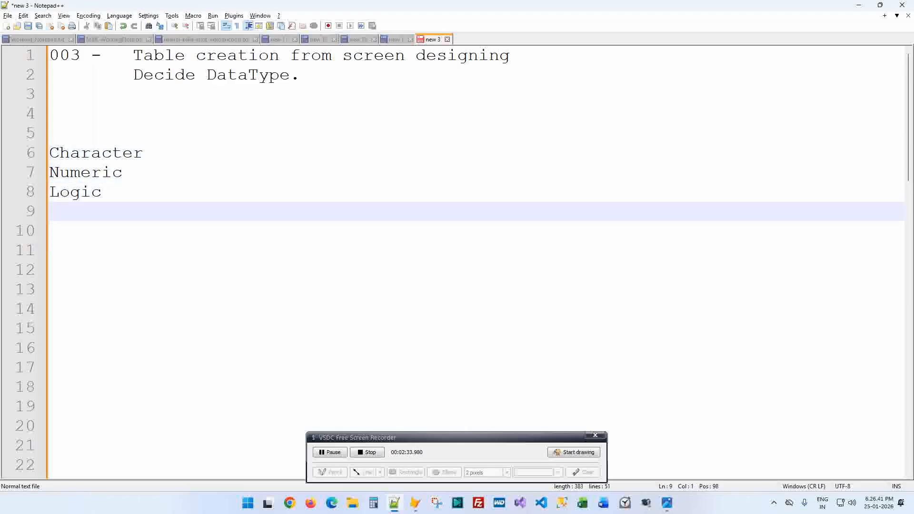
pyautogui.write('Date')
pyautogui.press('Return')
pyautogui.write('Memo')
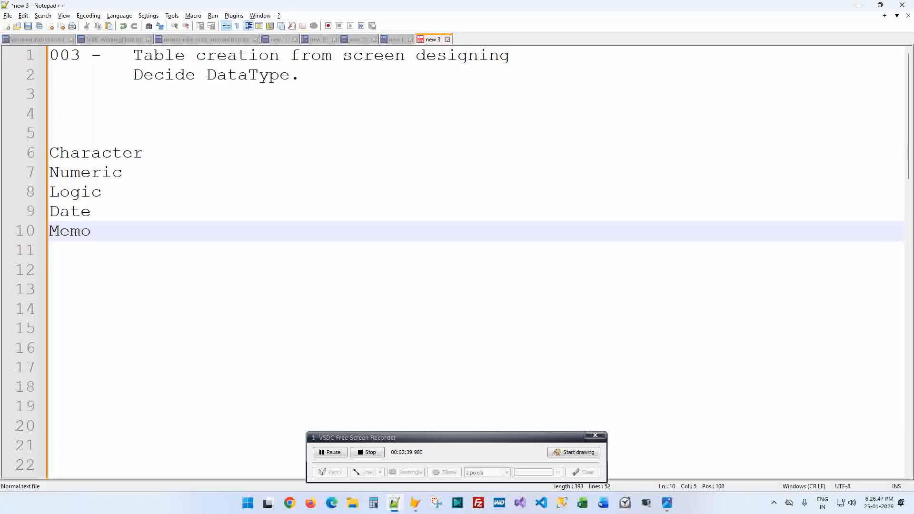
# - Keep fullname as Character and set its width to 50
pyautogui.hotkey('alt', 'Tab')
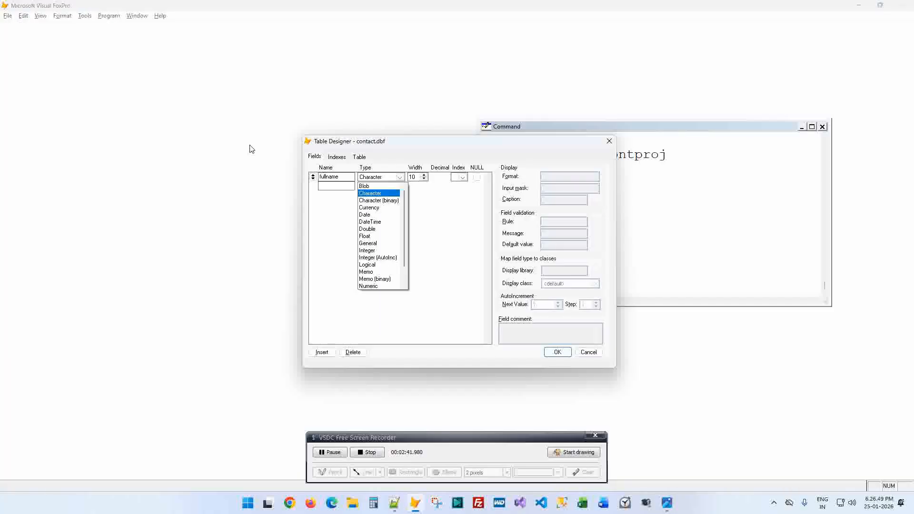
pyautogui.press('Return')
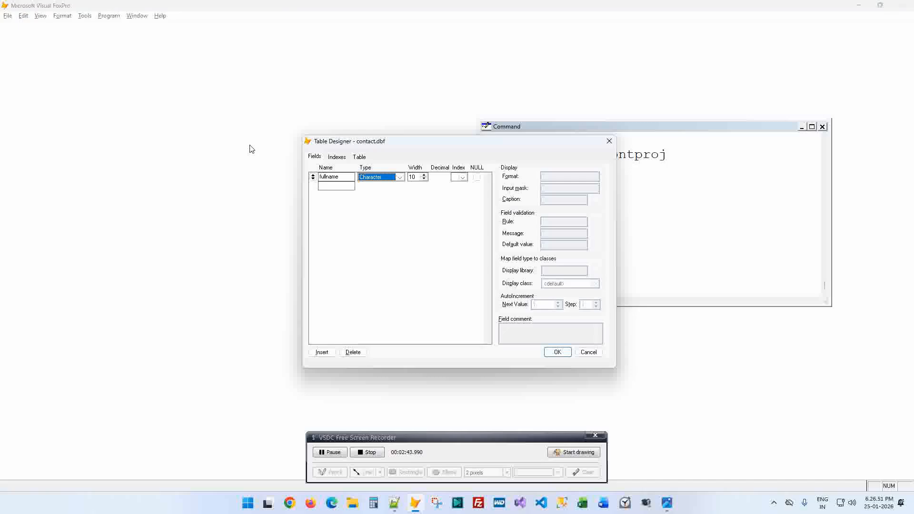
pyautogui.hotkey('alt', 'Down')
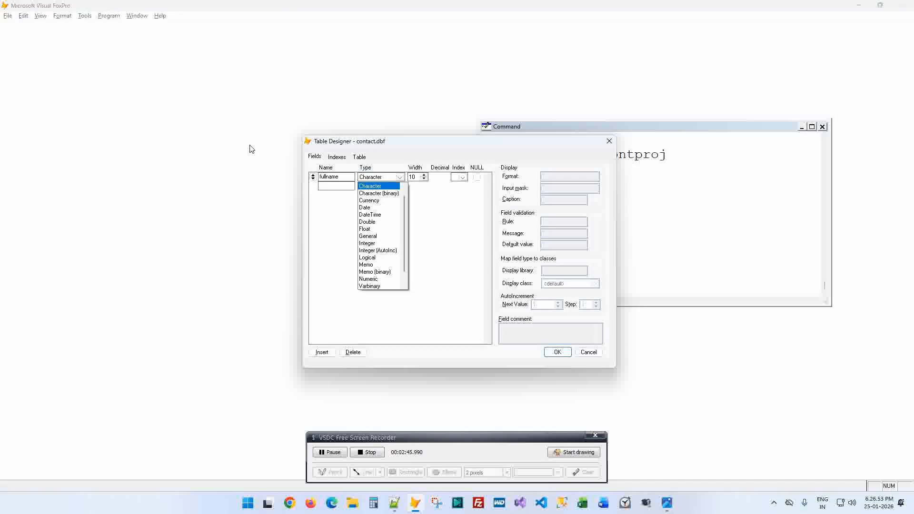
pyautogui.press('Tab')
pyautogui.write('50')
pyautogui.press('Tab')
pyautogui.press('Tab')
pyautogui.press('Tab')
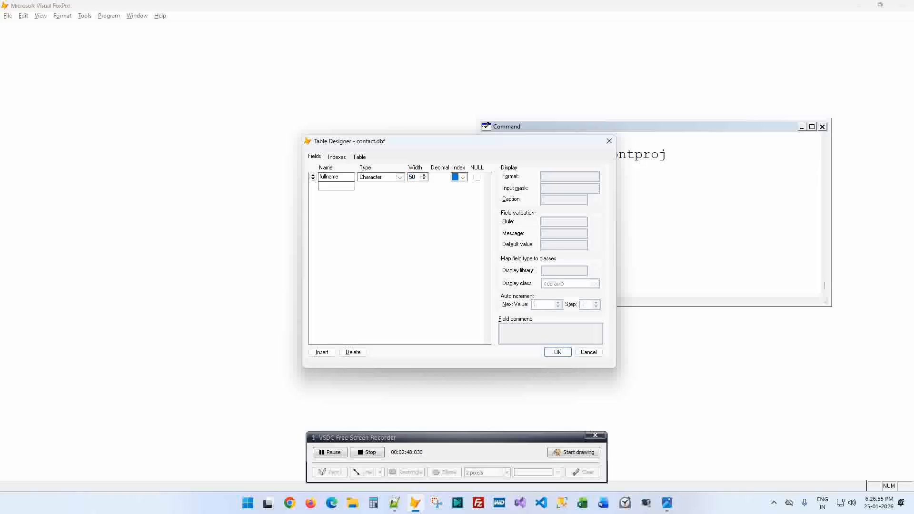
pyautogui.hotkey('alt', 'Tab')
pyautogui.hotkey('alt', 'Tab')
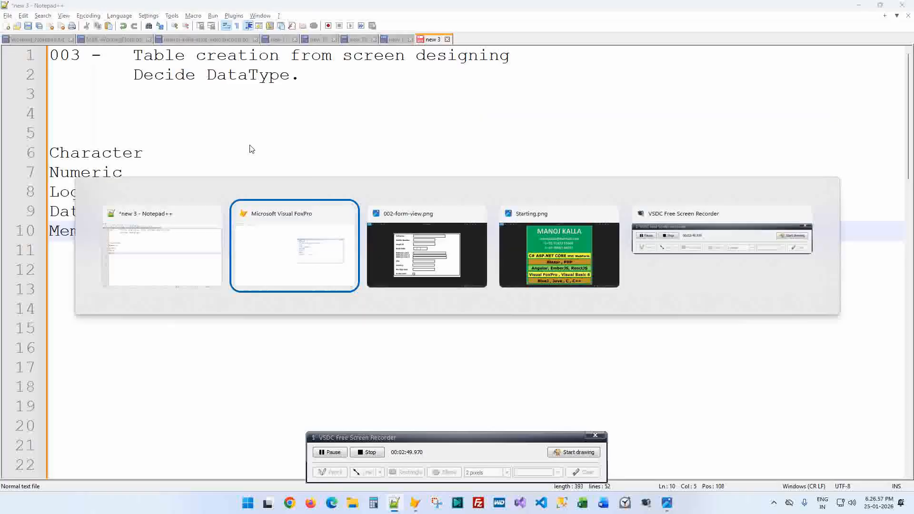
pyautogui.hotkey('alt', 'Tab')
pyautogui.hotkey('alt', 'Tab')
pyautogui.hotkey('alt', 'Tab')
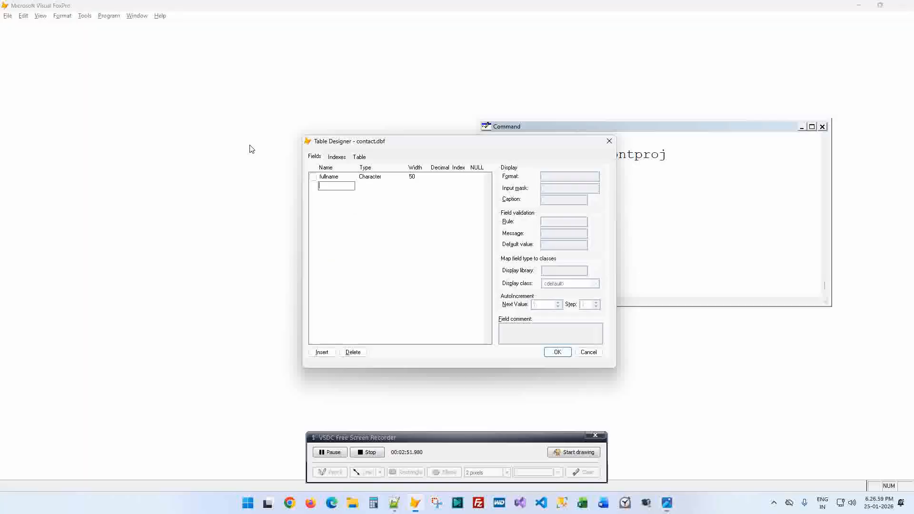
# - Add a mobile field of Numeric type with width 10
pyautogui.write('mobile')
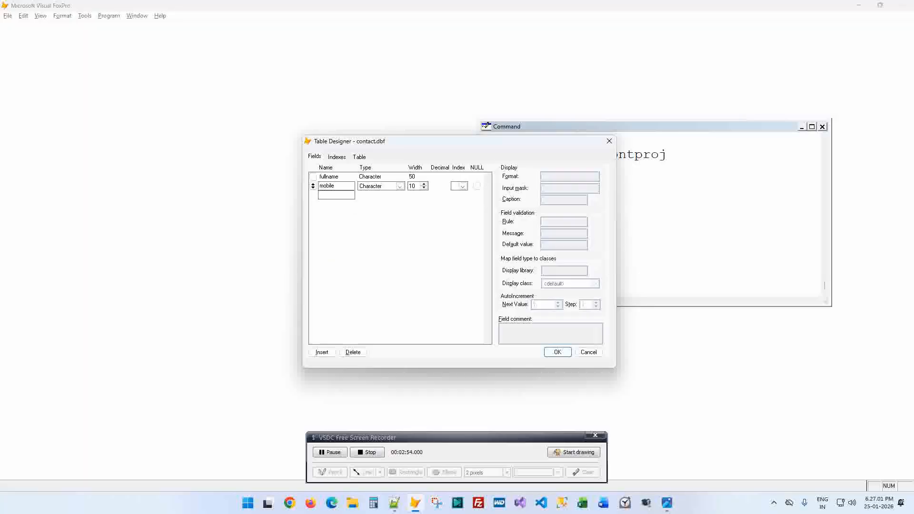
pyautogui.press('Tab')
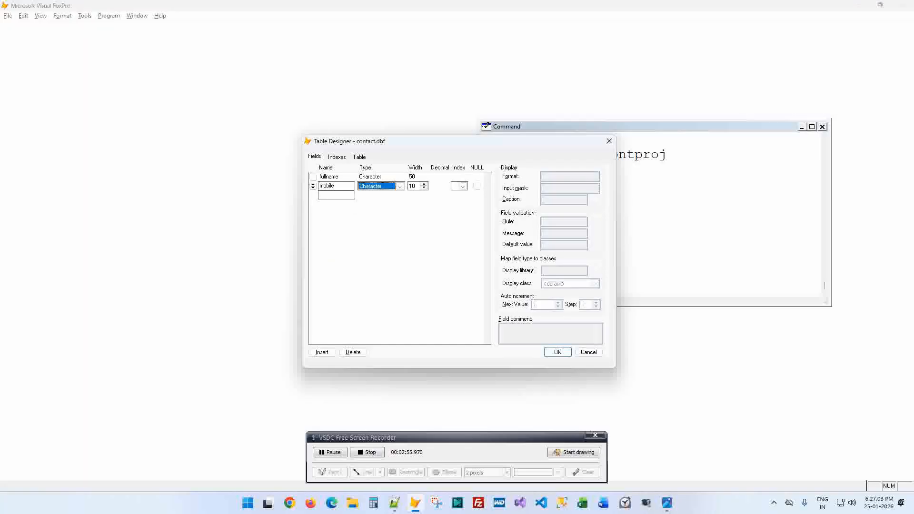
pyautogui.press('n')
pyautogui.press('Tab')
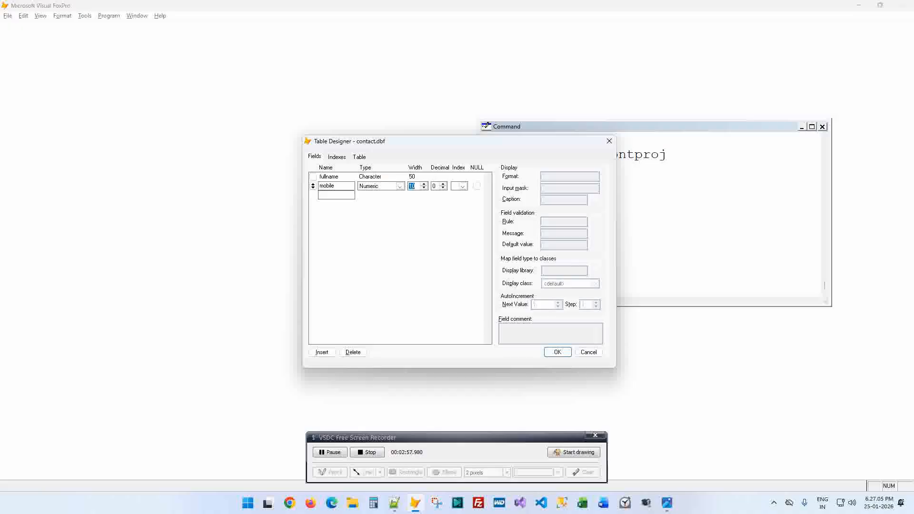
pyautogui.press('Tab')
pyautogui.press('Tab')
pyautogui.press('Tab')
pyautogui.press('Tab')
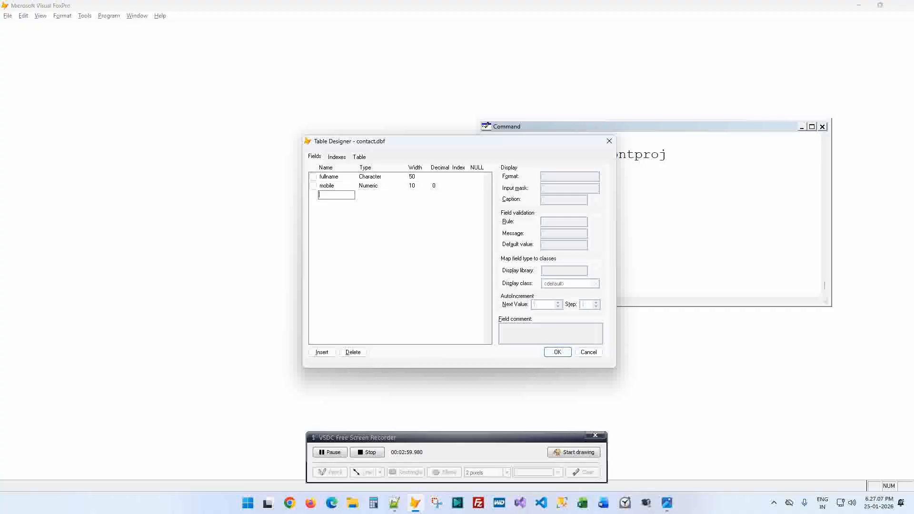
pyautogui.hotkey('alt', 'Tab')
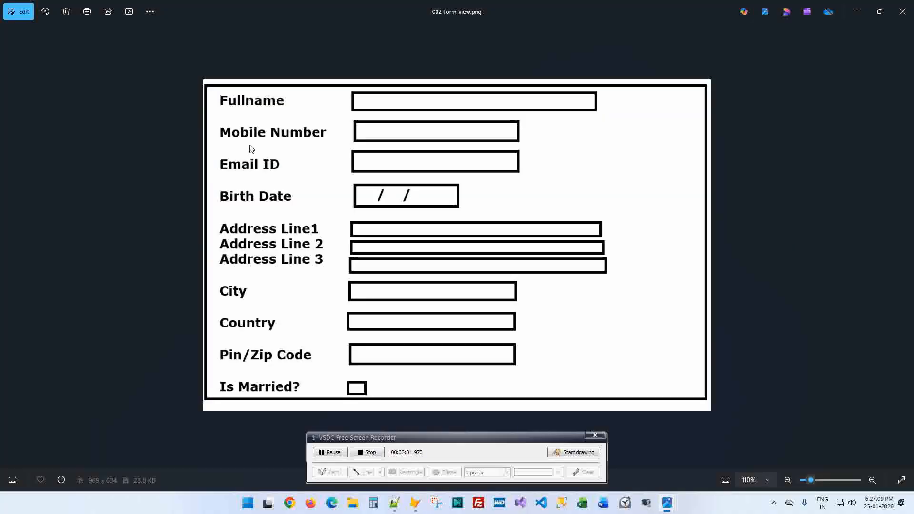
# - Add an emailid field (Character 50) and a birthdate Date field
pyautogui.hotkey('alt', 'Tab')
pyautogui.write('emailid')
pyautogui.press('Tab')
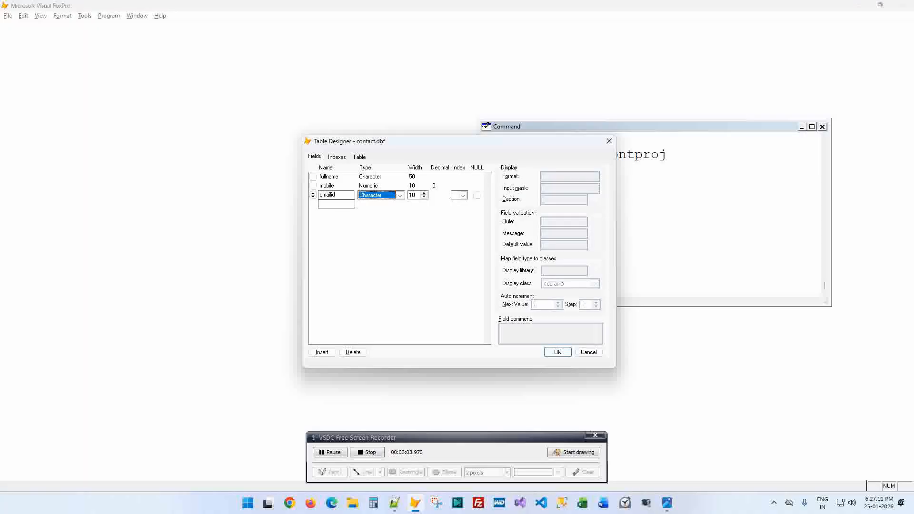
pyautogui.press('Tab')
pyautogui.write('50')
pyautogui.press('Tab')
pyautogui.press('Tab')
pyautogui.press('Tab')
pyautogui.hotkey('alt', 'Tab')
# - Add address1 and address2 fields, each Character with width 50
pyautogui.hotkey('alt', 'Tab')
pyautogui.write('birthdate')
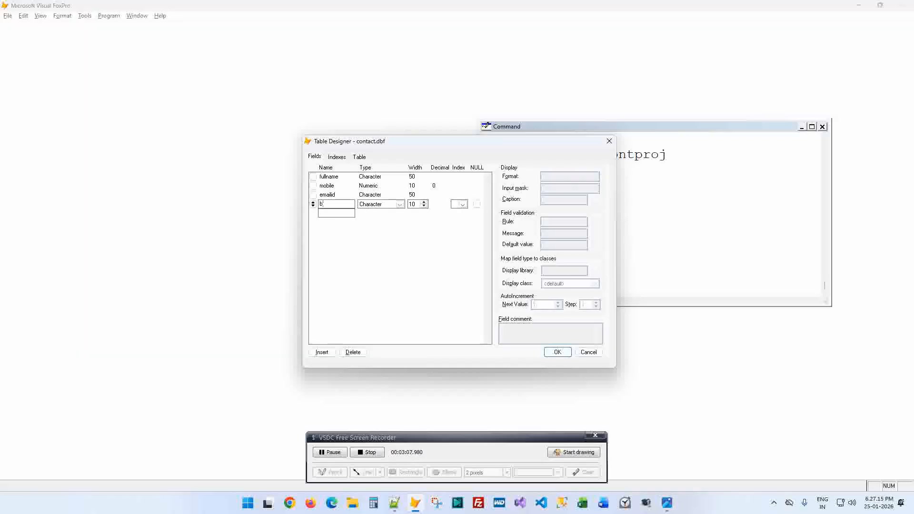
pyautogui.press('Tab')
pyautogui.press('d')
pyautogui.press('Tab')
pyautogui.press('Tab')
pyautogui.hotkey('alt', 'Tab')
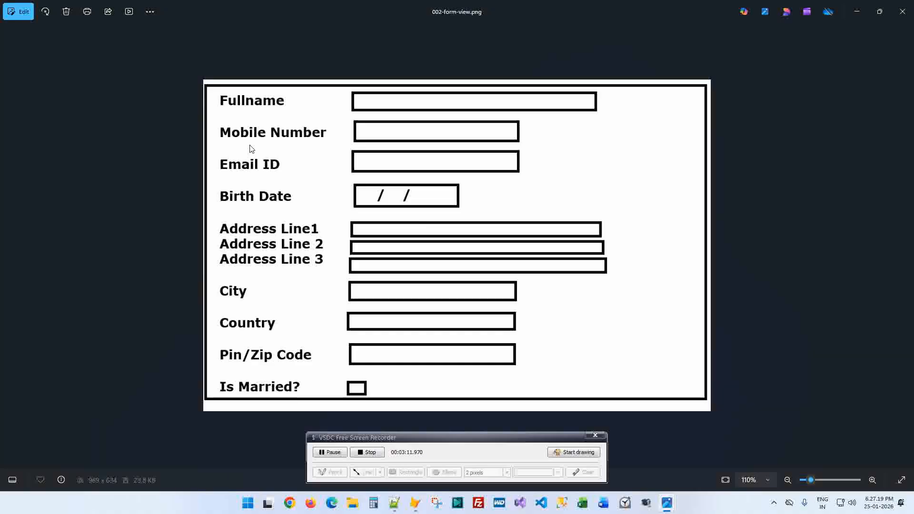
pyautogui.hotkey('alt', 'Tab')
pyautogui.hotkey('alt', 'Tab')
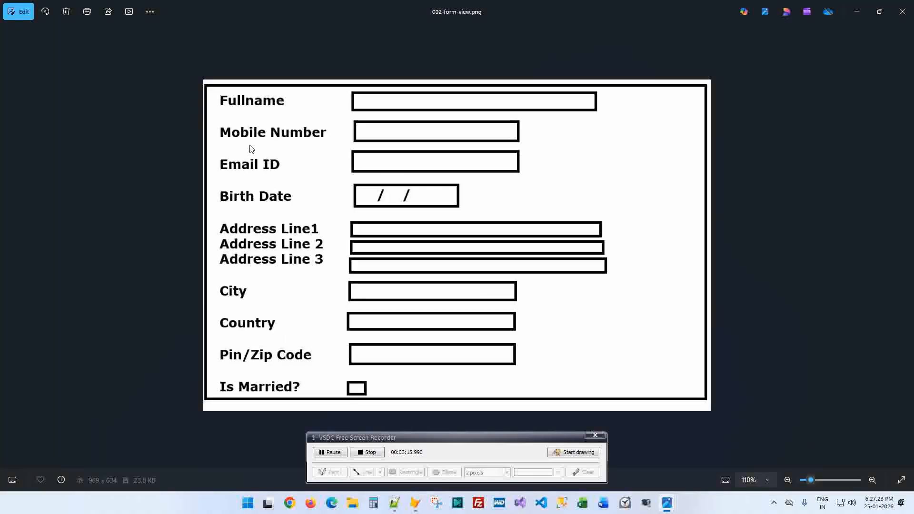
pyautogui.hotkey('alt', 'Tab')
pyautogui.write('address1')
pyautogui.press('Tab')
pyautogui.press('Tab')
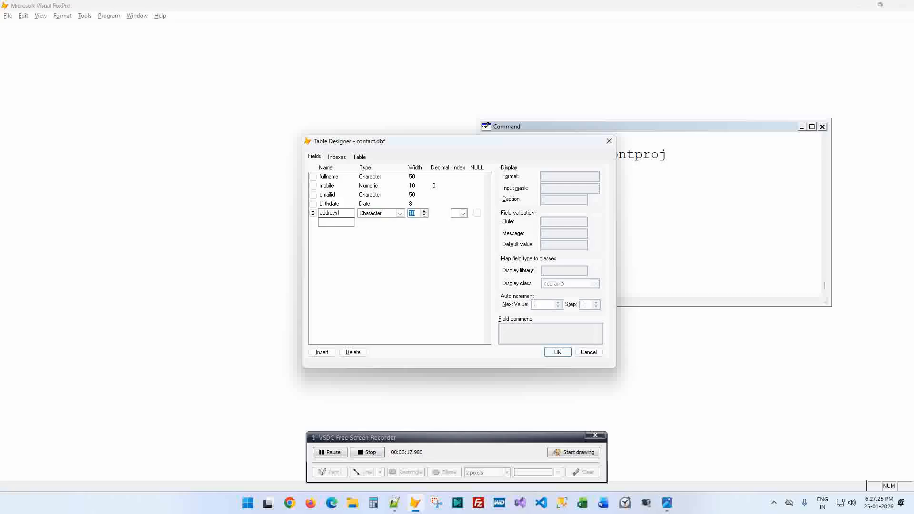
pyautogui.write('50')
pyautogui.press('Tab')
pyautogui.press('Tab')
pyautogui.press('Tab')
pyautogui.write('addi')
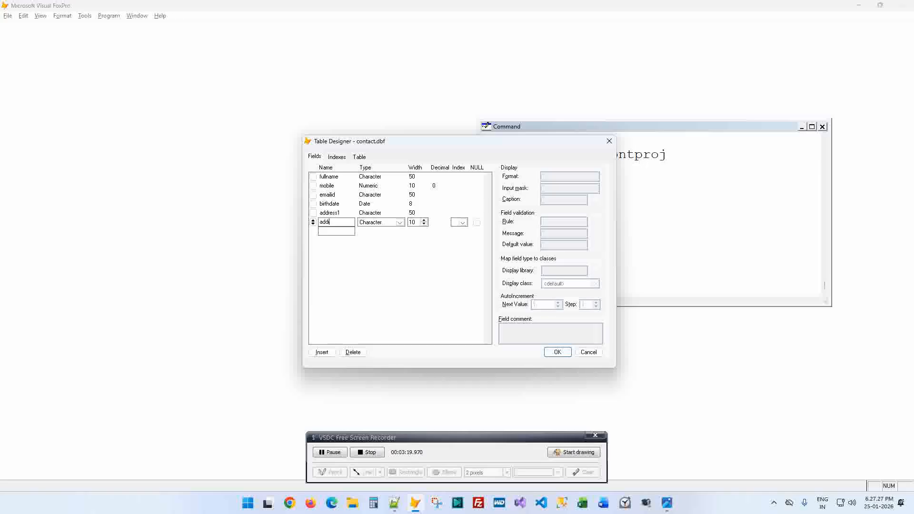
pyautogui.write('ess2')
pyautogui.press('Tab')
pyautogui.press('Tab')
pyautogui.write('50')
pyautogui.press('Tab')
pyautogui.press('Tab')
pyautogui.press('Tab')
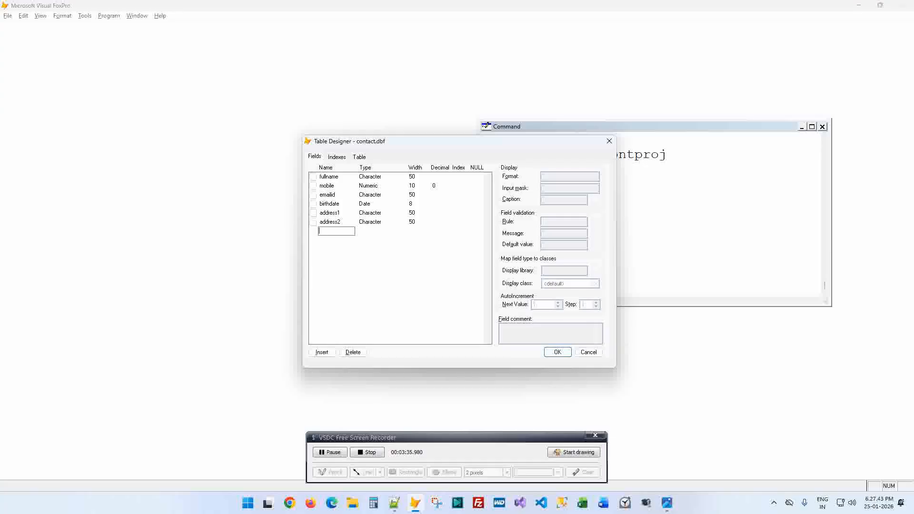
# - Add an address3 field, Character with width 50
pyautogui.hotkey('alt', 'Tab')
pyautogui.hotkey('alt', 'Tab')
pyautogui.write('address3')
pyautogui.press('Tab')
pyautogui.press('Tab')
pyautogui.write('50')
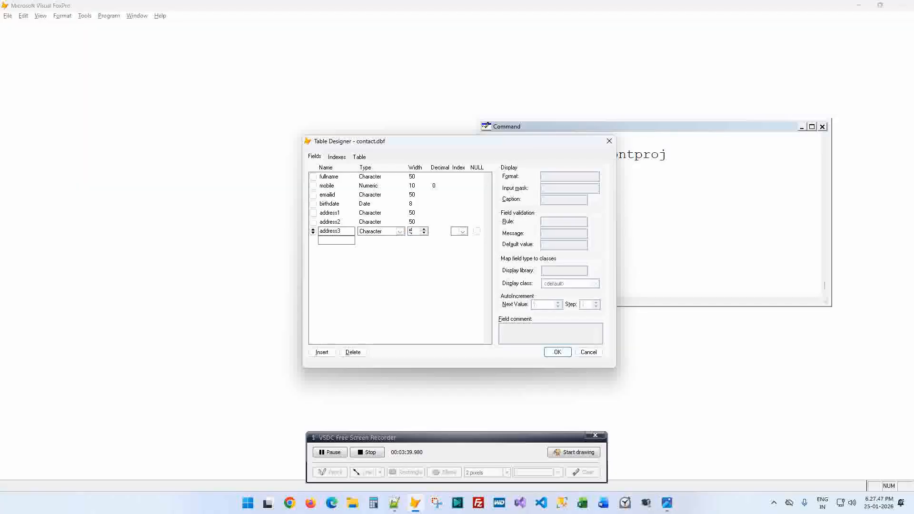
pyautogui.press('Tab')
pyautogui.press('Tab')
pyautogui.press('Tab')
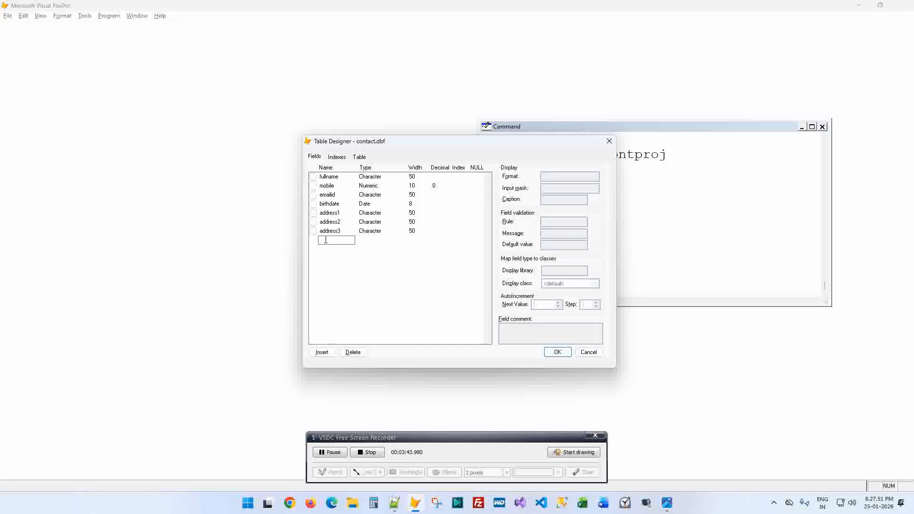
# - Add a stray address row with width 150, then delete it
pyautogui.write('acdres')
pyautogui.press('Tab')
pyautogui.press('Tab')
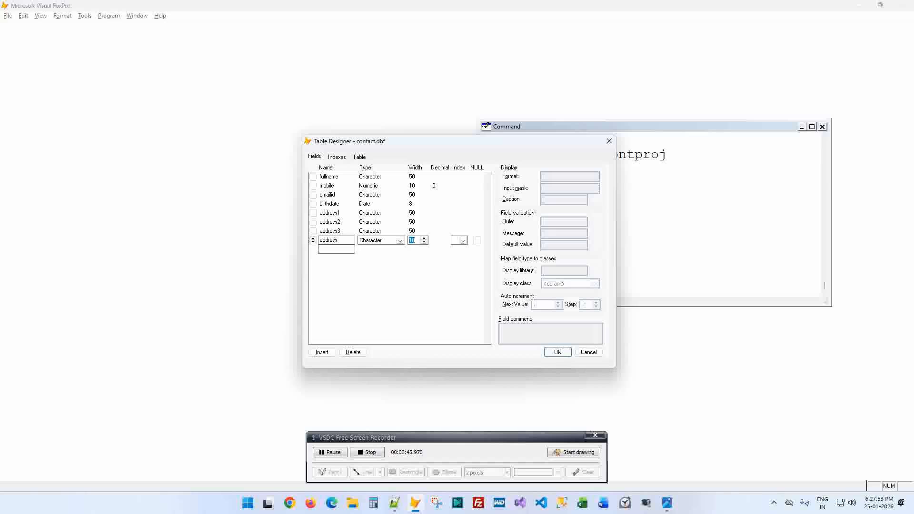
pyautogui.write('25')
pyautogui.press('Tab')
pyautogui.press('Tab')
pyautogui.hotkey('shift', 'Tab')
pyautogui.hotkey('shift', 'Tab')
pyautogui.hotkey('shift', 'Tab')
pyautogui.press('Tab')
pyautogui.write('150')
pyautogui.press('Tab')
pyautogui.hotkey('shift', 'Tab')
pyautogui.hotkey('shift', 'Tab')
pyautogui.hotkey('shift', 'Tab')
pyautogui.hotkey('alt', 'd')
# - Add a city field, Character with width 20
pyautogui.hotkey('alt', 'Tab')
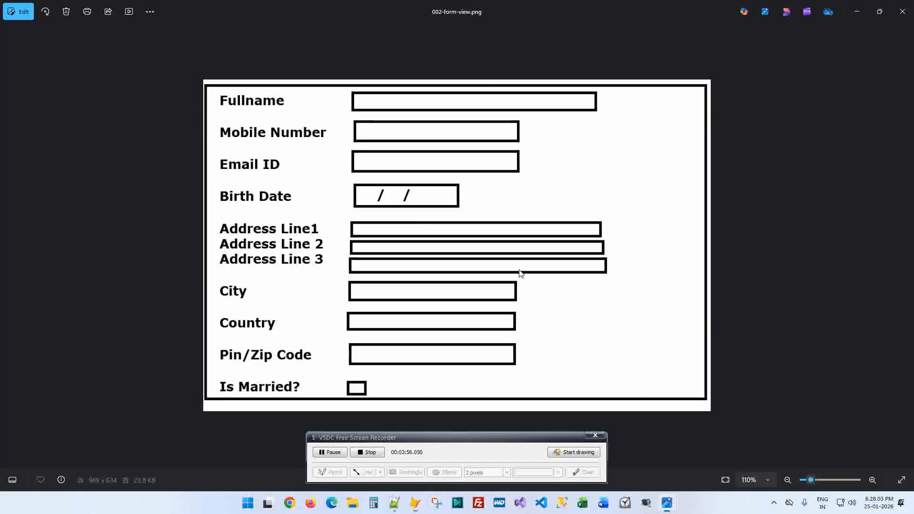
pyautogui.hotkey('alt', 'Tab')
pyautogui.press('Down')
pyautogui.write('city')
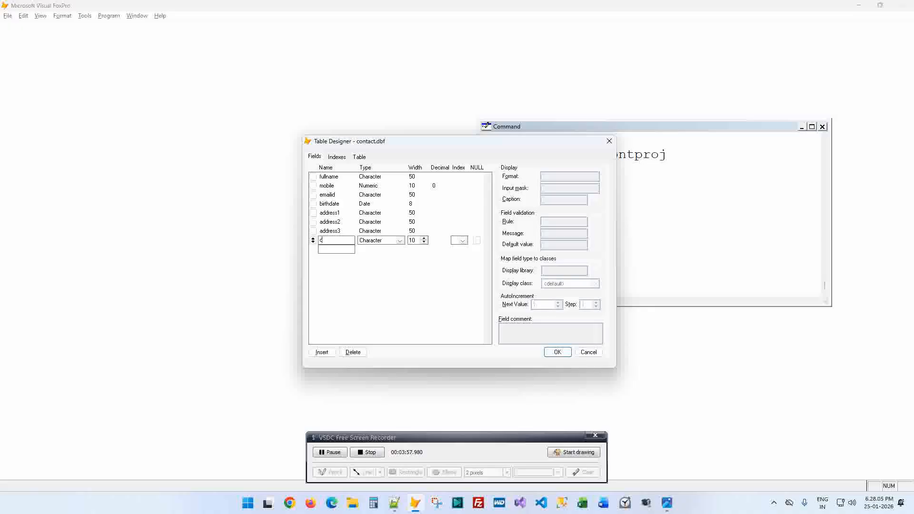
pyautogui.press('Tab')
pyautogui.press('Tab')
pyautogui.write('20')
pyautogui.press('Tab')
pyautogui.press('Tab')
pyautogui.press('Tab')
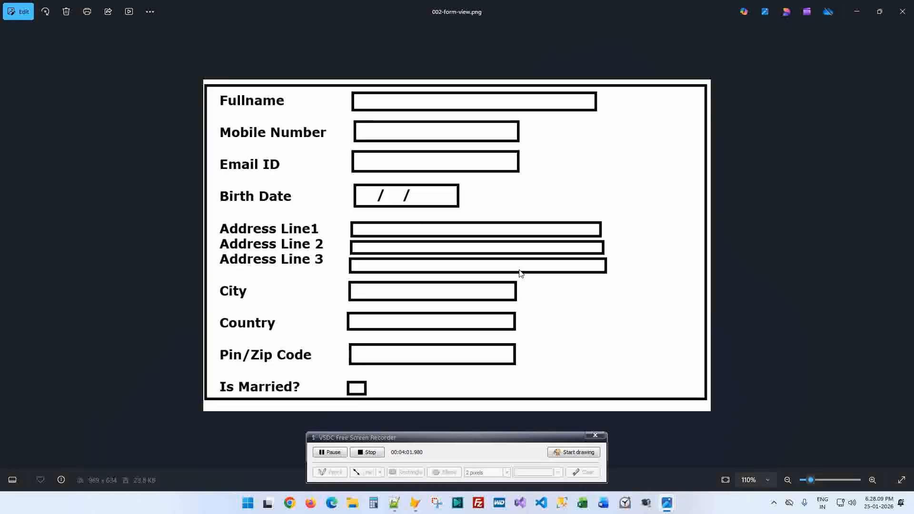
# - Add a country field, Character with width 20
pyautogui.hotkey('alt', 'Tab')
pyautogui.write('country')
pyautogui.press('Tab')
pyautogui.press('Tab')
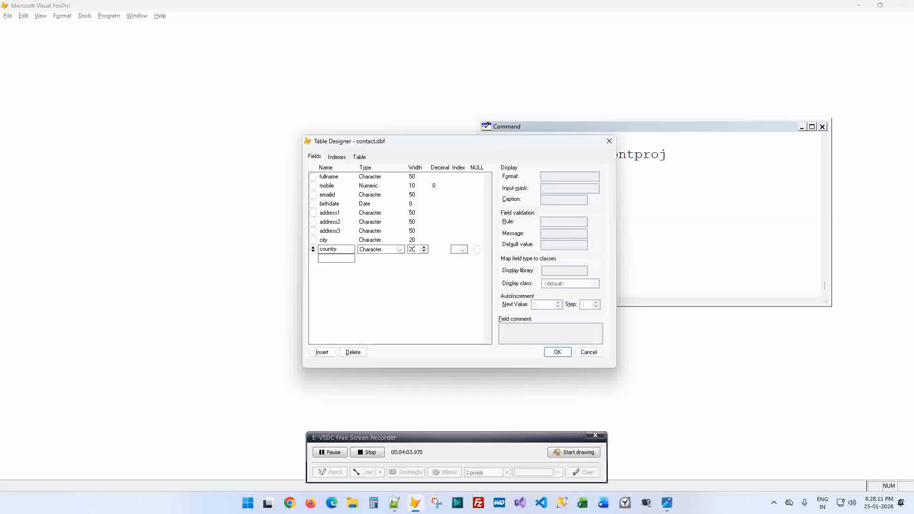
pyautogui.press('Tab')
pyautogui.press('Tab')
pyautogui.press('Tab')
pyautogui.hotkey('alt', 'Tab')
pyautogui.hotkey('alt', 'Tab')
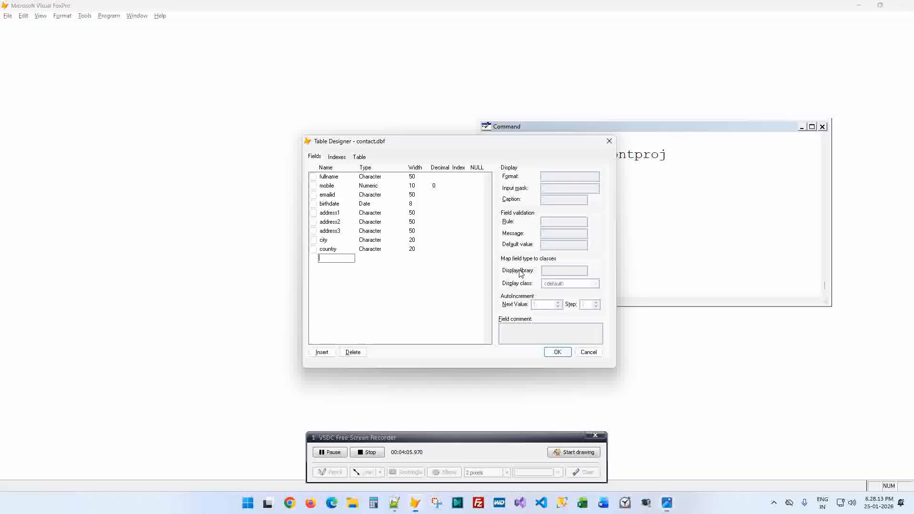
# - Add a pincode field of Numeric type with width 6
pyautogui.write('zincode')
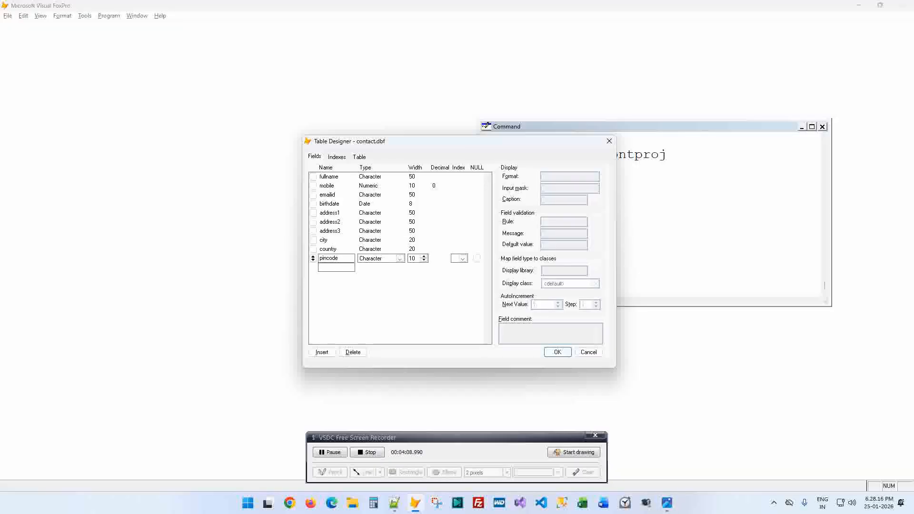
pyautogui.press('Tab')
pyautogui.hotkey('alt', 'Tab')
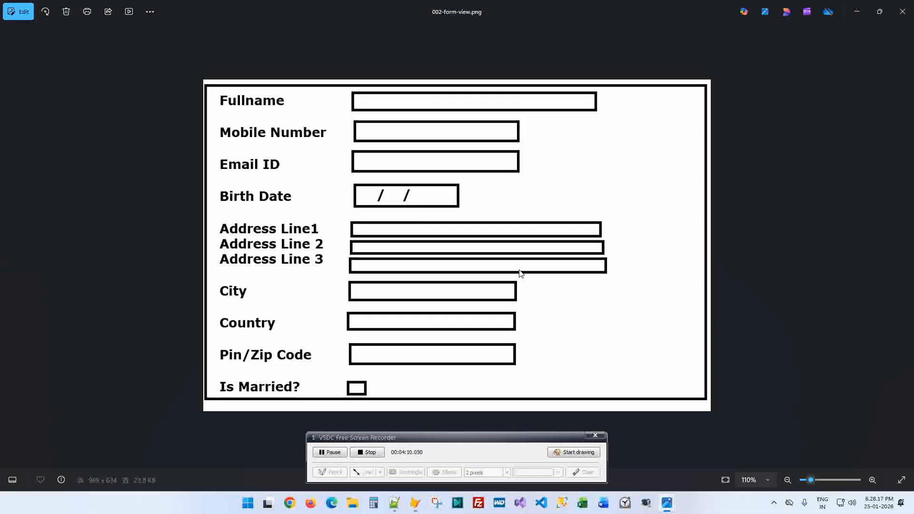
pyautogui.hotkey('alt', 'Tab')
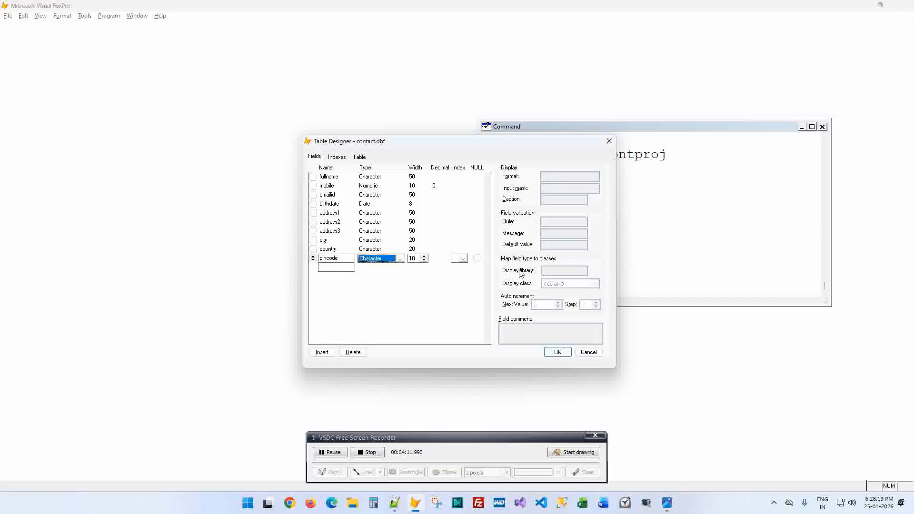
pyautogui.press('n')
pyautogui.press('Tab')
pyautogui.write('6')
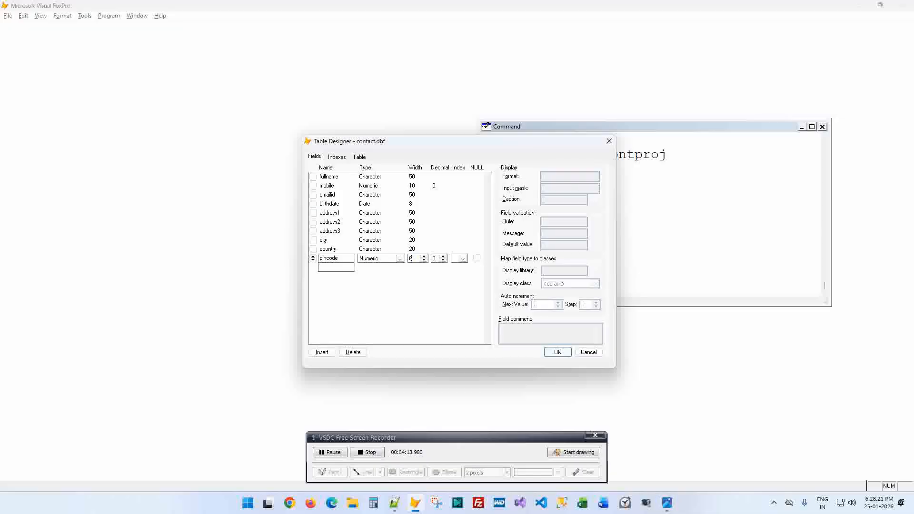
pyautogui.press('Tab')
pyautogui.press('Tab')
pyautogui.press('Tab')
pyautogui.press('Tab')
# - Add an ismarried field of Logical type
pyautogui.hotkey('alt', 'Tab')
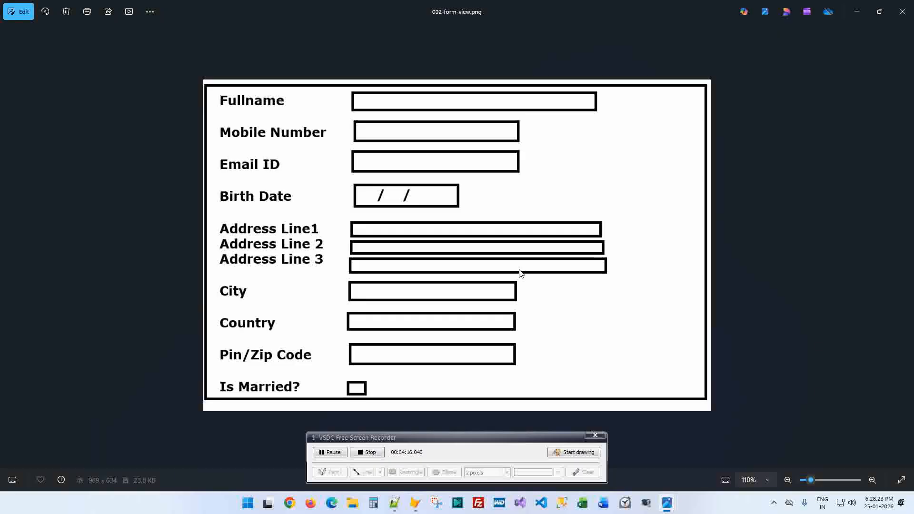
pyautogui.hotkey('alt', 'Tab')
pyautogui.write('ism')
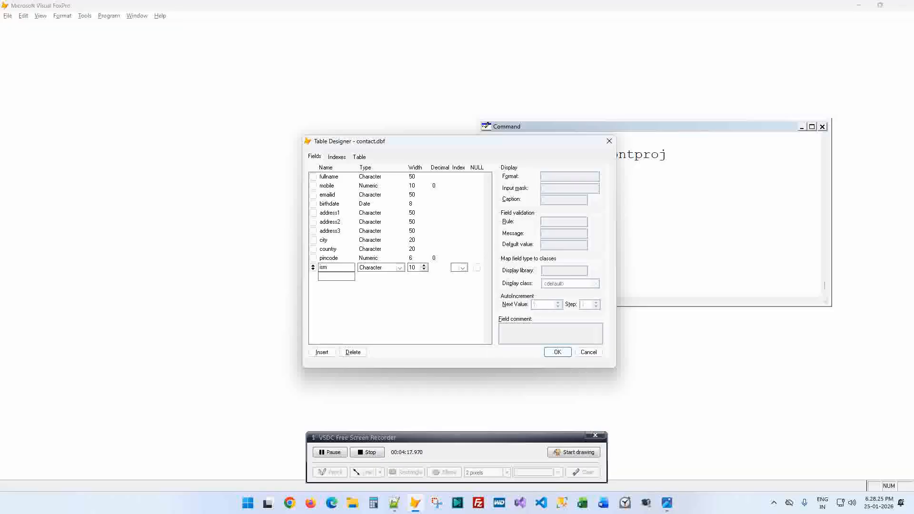
pyautogui.press('BackSpace')
pyautogui.press('BackSpace')
pyautogui.press('BackSpace')
pyautogui.write('ismarried')
pyautogui.press('Tab')
pyautogui.hotkey('alt', 'Tab')
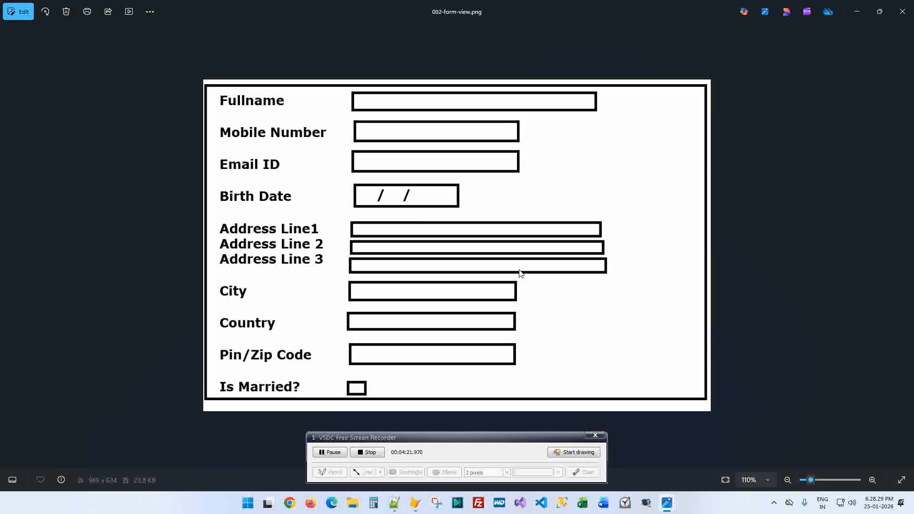
pyautogui.hotkey('alt', 'Tab')
pyautogui.press('b')
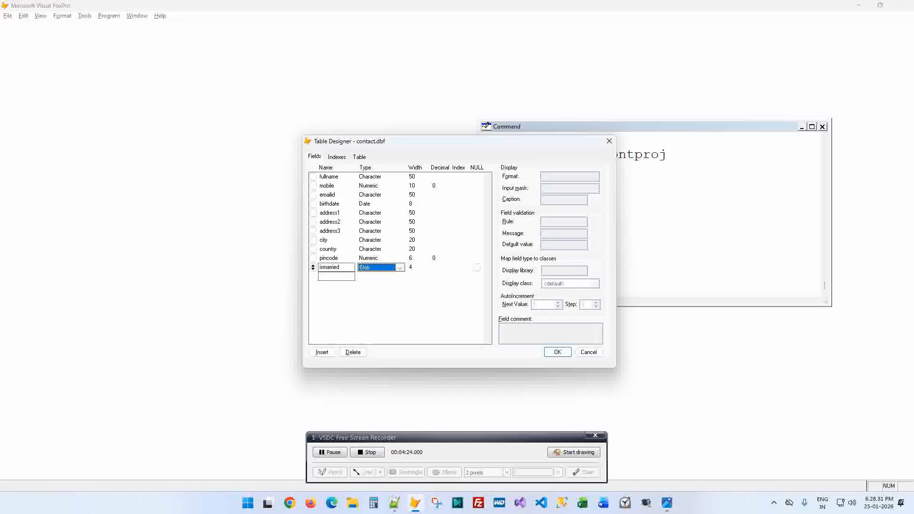
pyautogui.press('l')
pyautogui.press('Tab')
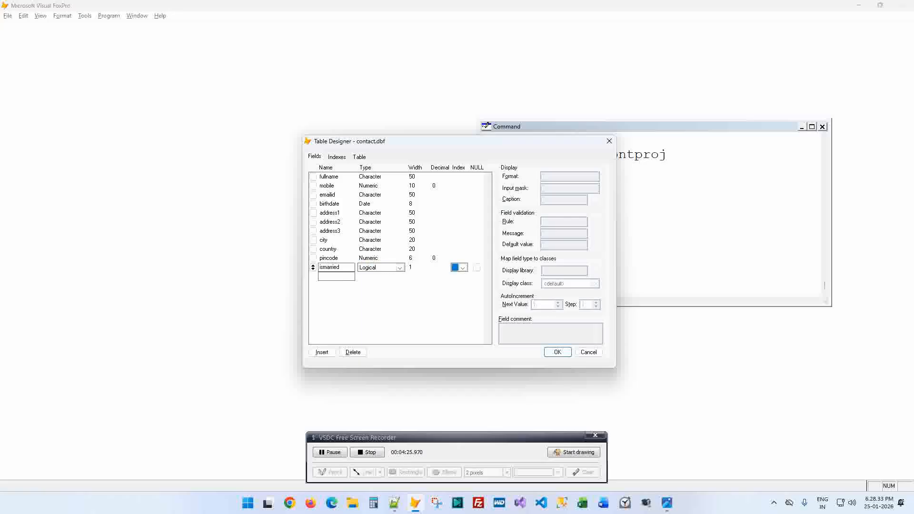
pyautogui.press('Tab')
# - Set the fullname field's index to Ascending, then return to the Notepad++ notes
pyautogui.click(321, 175)
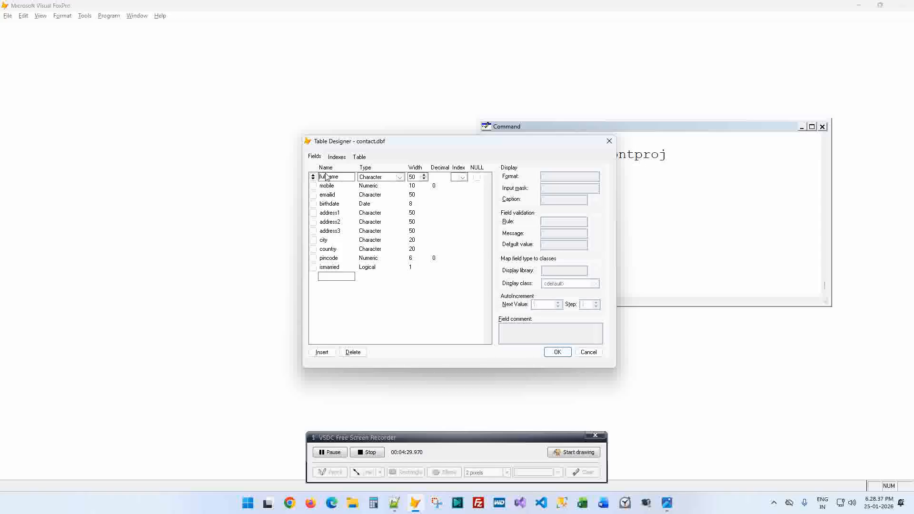
pyautogui.press('Tab')
pyautogui.press('Tab')
pyautogui.click(465, 177)
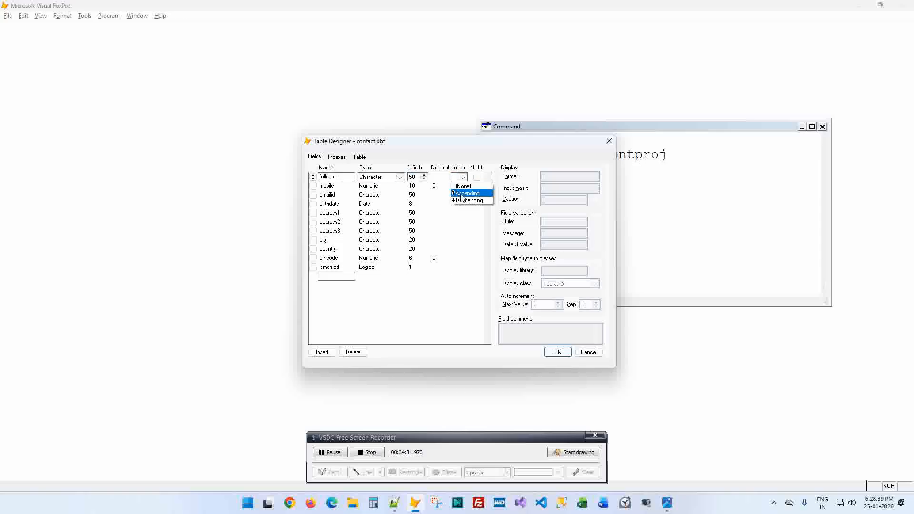
pyautogui.click(461, 193)
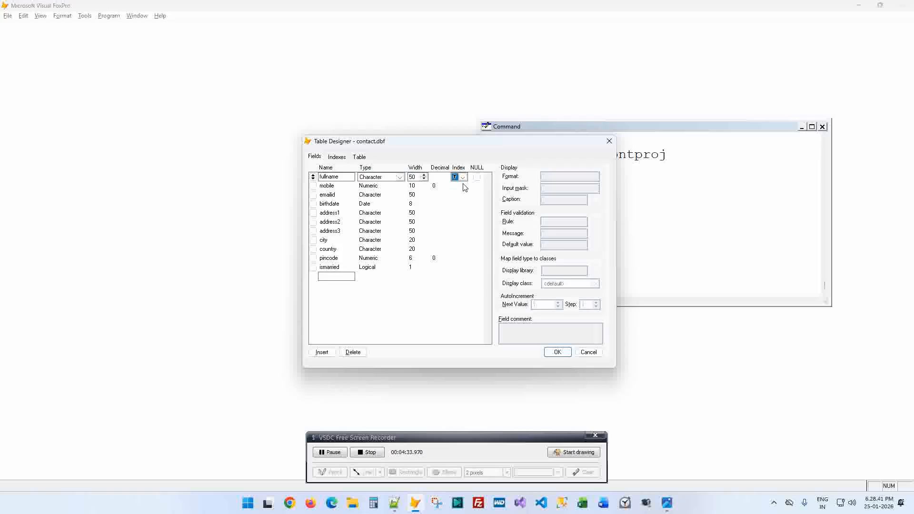
pyautogui.click(464, 178)
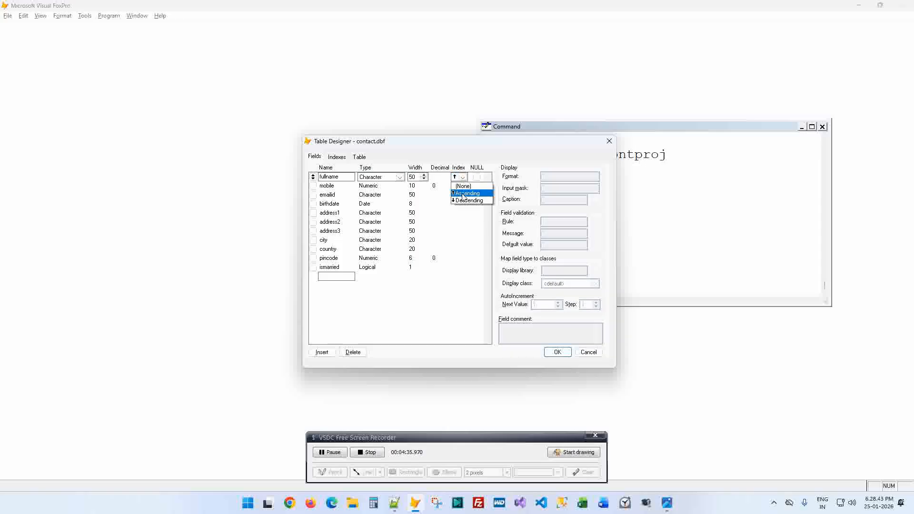
pyautogui.click(462, 193)
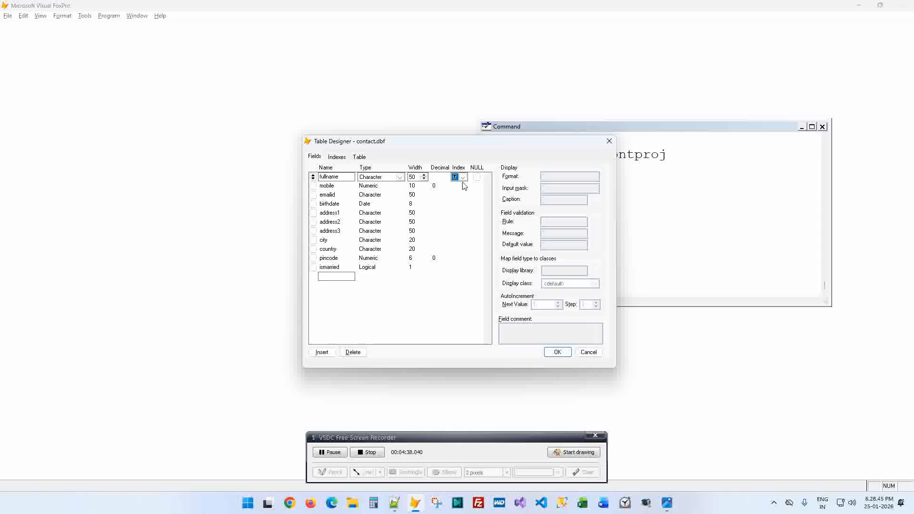
pyautogui.click(464, 180)
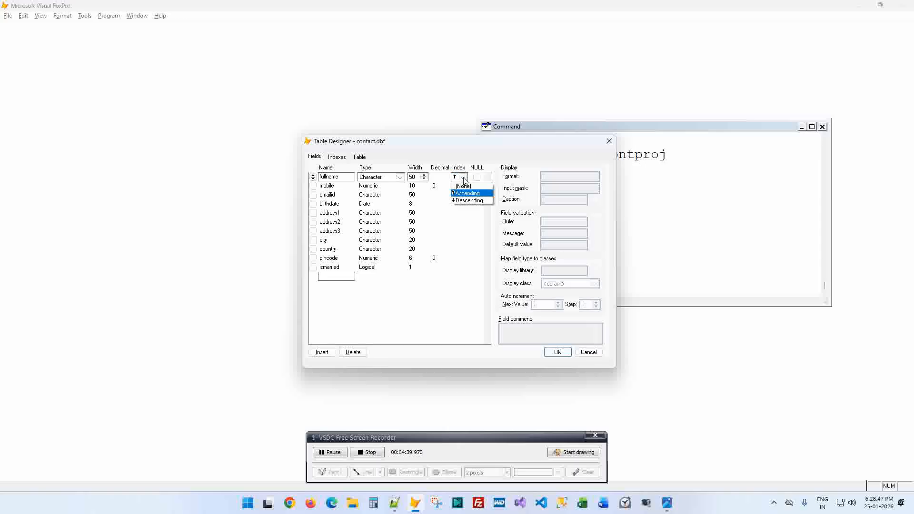
pyautogui.click(468, 193)
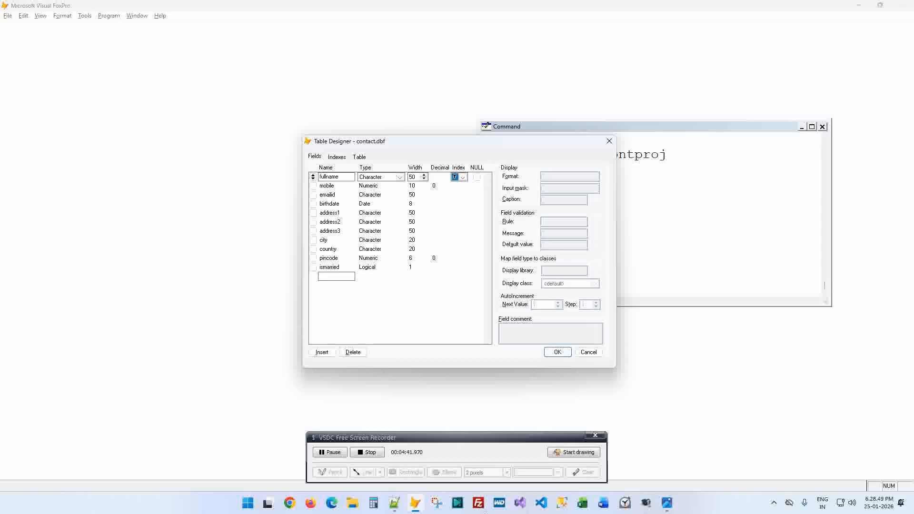
pyautogui.click(391, 504)
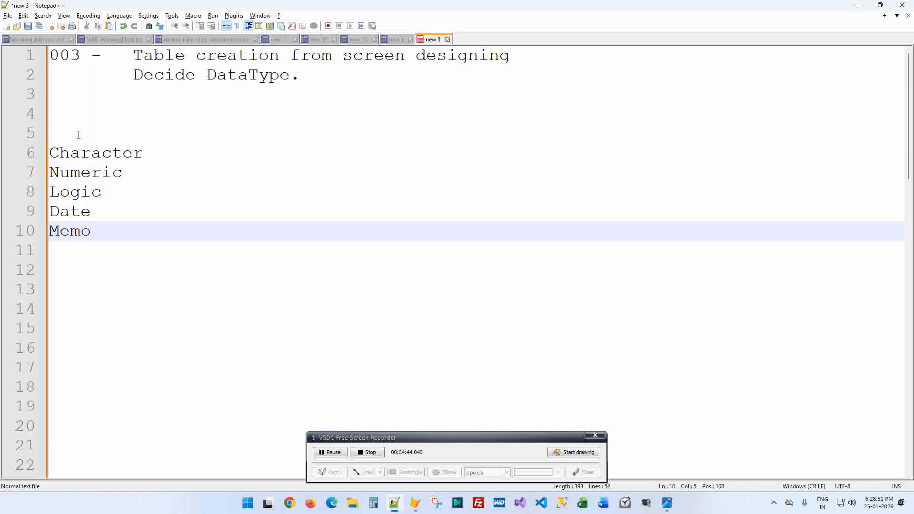
# - Move through the Notepad++ notes to the line just below the data type list
pyautogui.click(81, 116)
pyautogui.click(125, 260)
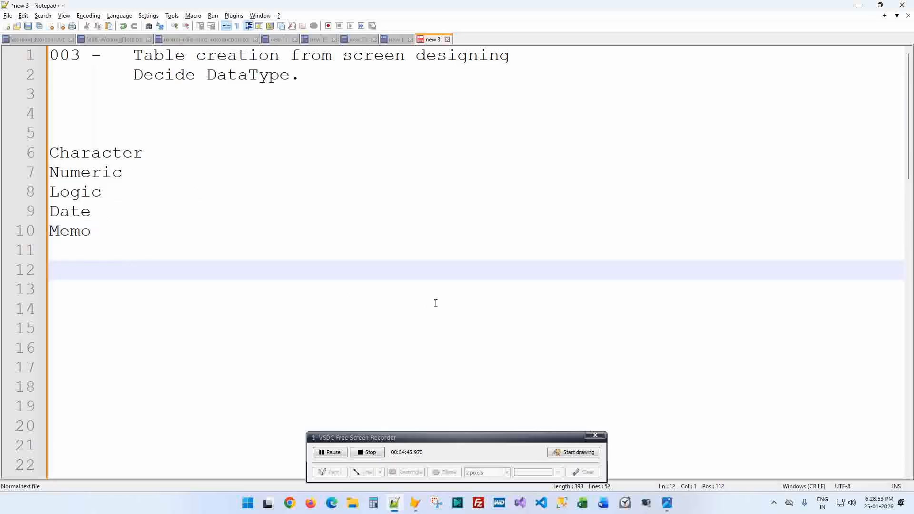
pyautogui.press('Up')
pyautogui.press('Up')
pyautogui.press('Up')
pyautogui.press('Up')
pyautogui.press('Up')
pyautogui.press('Up')
pyautogui.press('Up')
pyautogui.press('Up')
pyautogui.press('Up')
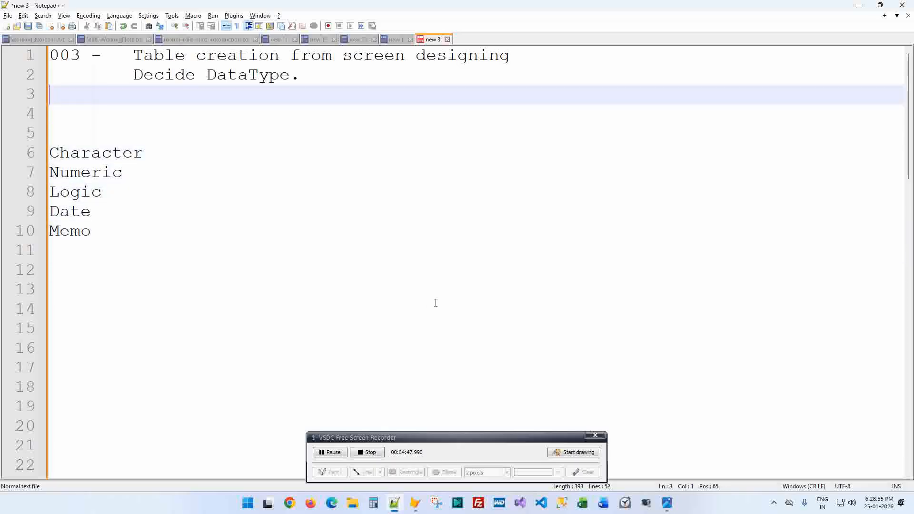
pyautogui.press('Up')
pyautogui.press('Up')
pyautogui.press('Down')
pyautogui.press('Down')
pyautogui.press('Down')
pyautogui.press('Down')
pyautogui.press('Down')
pyautogui.press('Down')
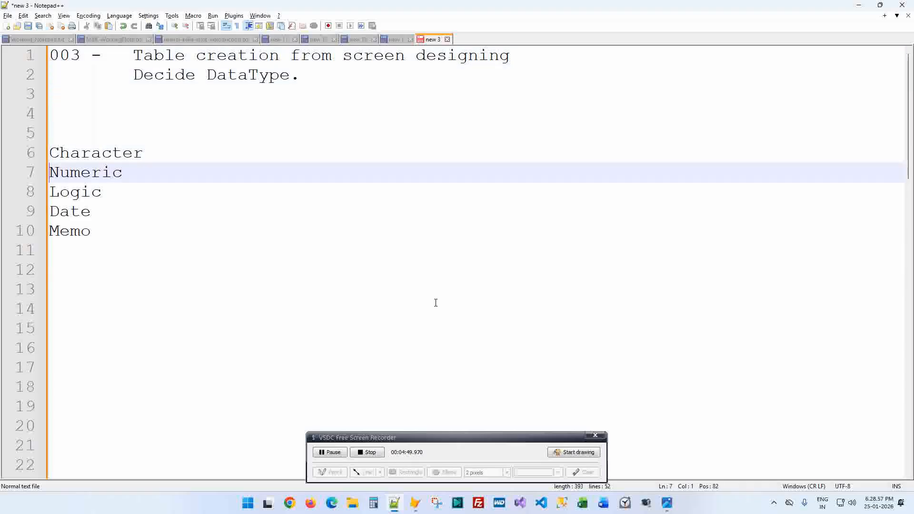
pyautogui.press('Down')
pyautogui.press('Down')
pyautogui.press('Down')
pyautogui.press('Down')
pyautogui.hotkey('alt', 'Tab')
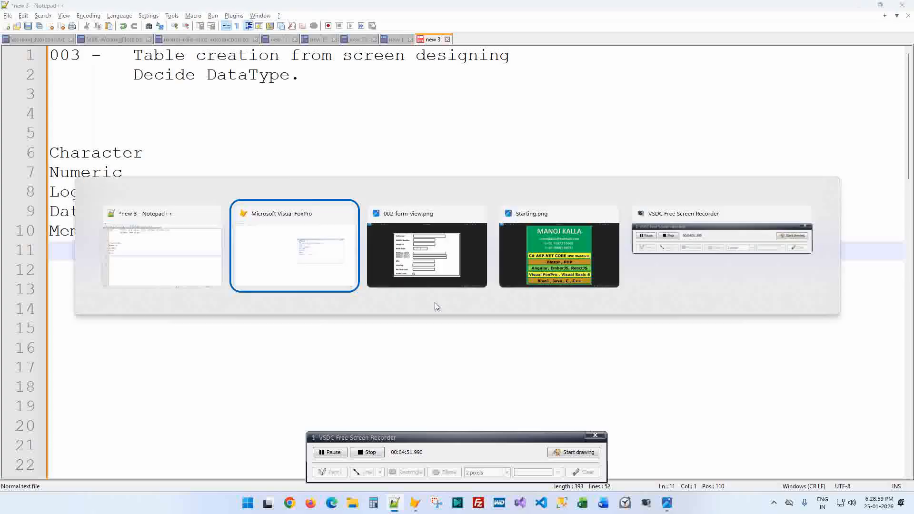
pyautogui.hotkey('alt', 'Tab')
# - Add the note 'create index while creating table' on line 12, then return to Visual FoxPro
pyautogui.press('Return')
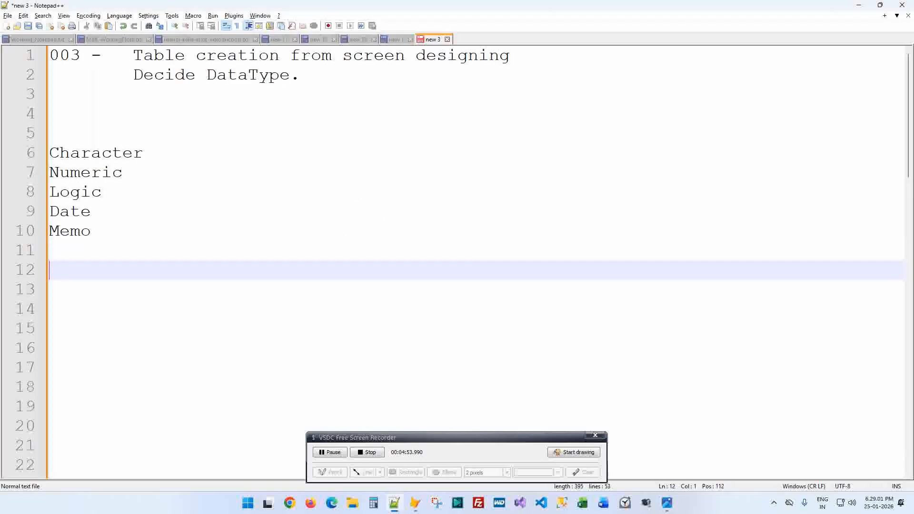
pyautogui.write('cfr')
pyautogui.press('BackSpace')
pyautogui.press('BackSpace')
pyautogui.write('reate index while creating ')
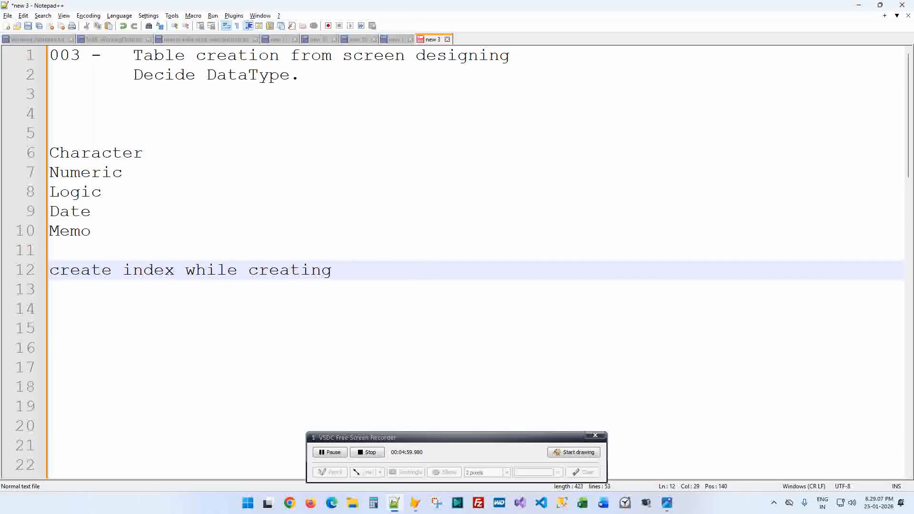
pyautogui.write('table')
pyautogui.hotkey('alt', 'Tab')
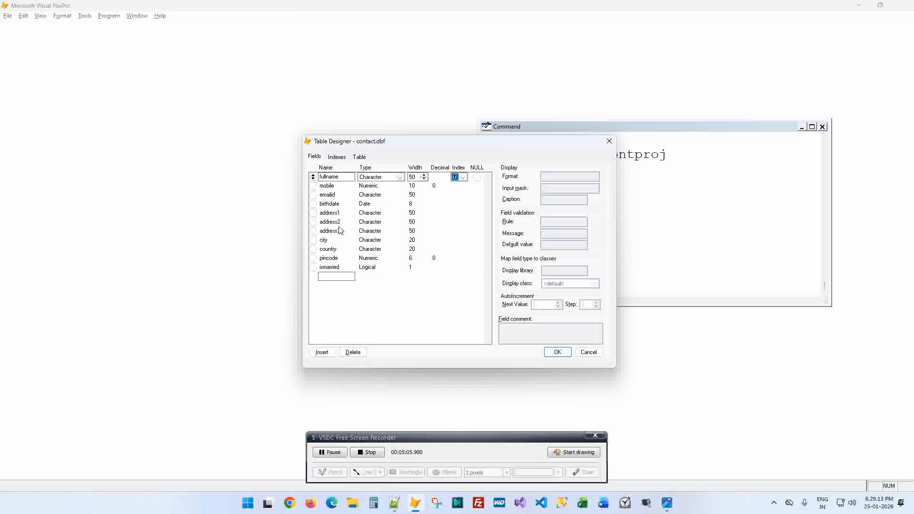
# - Give the emailid and city fields Ascending indexes in the Table Designer
pyautogui.click(333, 196)
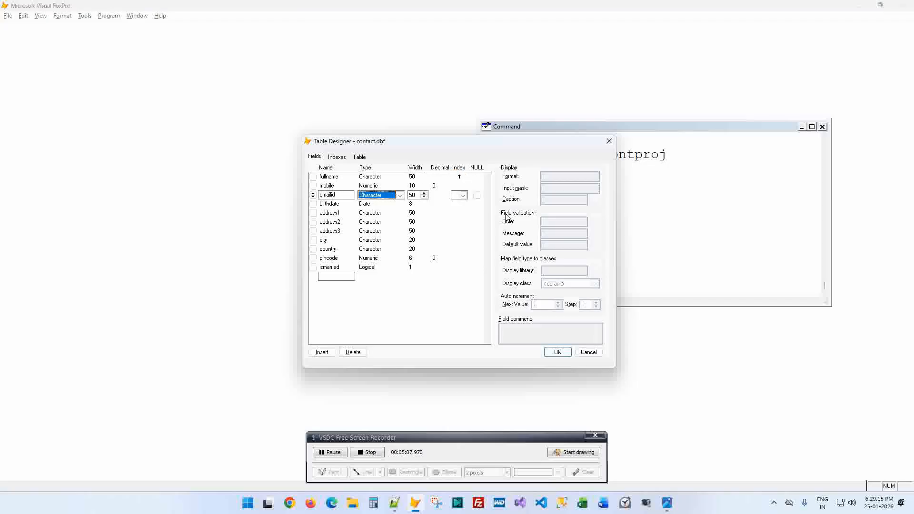
pyautogui.click(463, 196)
pyautogui.click(460, 212)
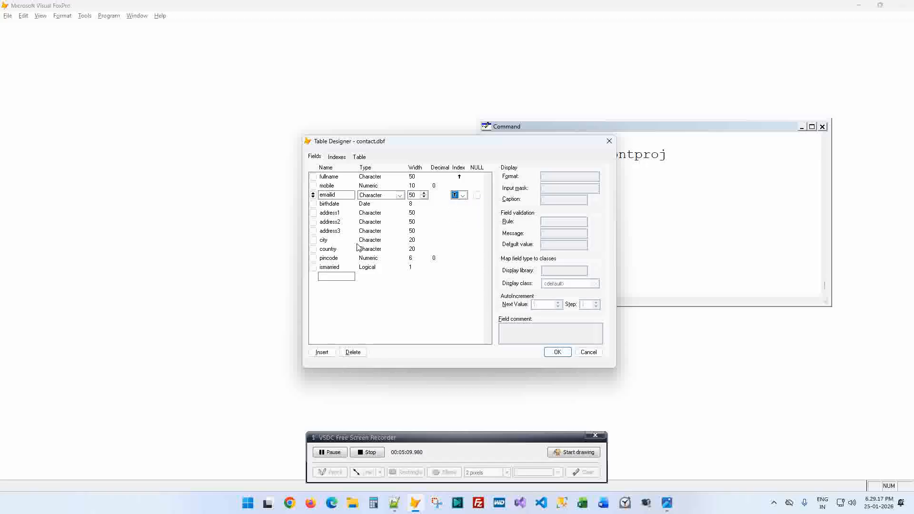
pyautogui.click(336, 242)
pyautogui.click(464, 241)
pyautogui.click(464, 241)
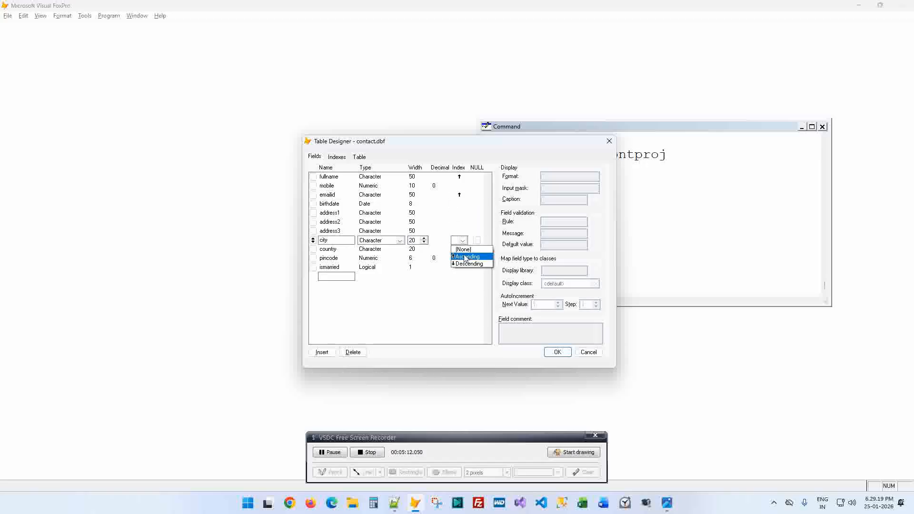
pyautogui.click(464, 257)
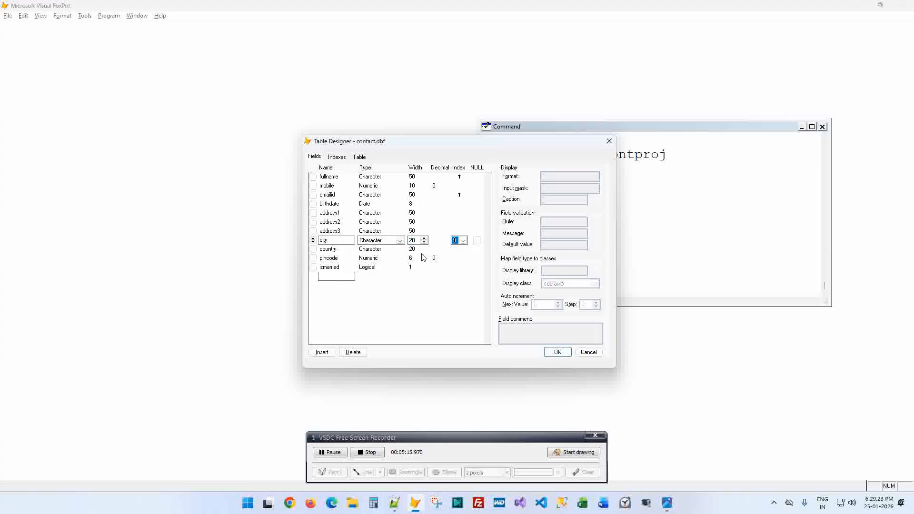
# - Start a new 'cerate compound' note line in Notepad++, then return to the table design
pyautogui.hotkey('alt', 'Tab')
pyautogui.press('Return')
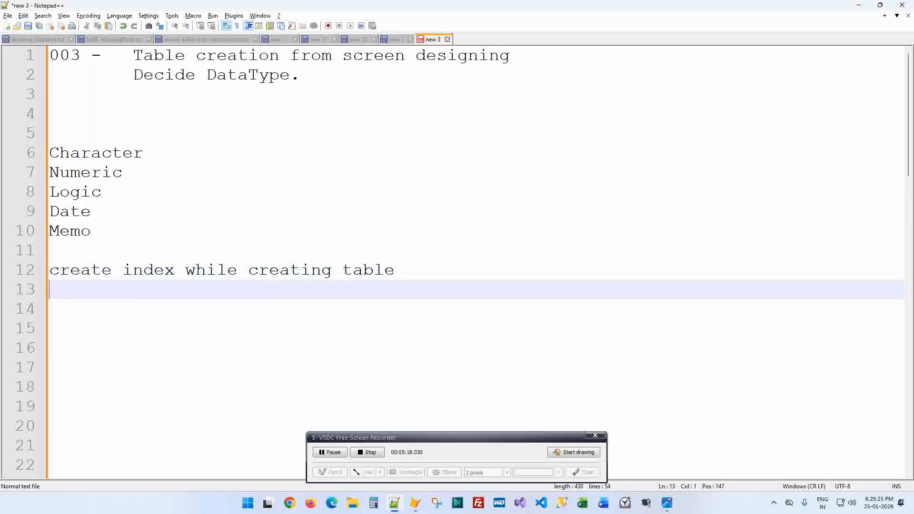
pyautogui.write('cerate compound')
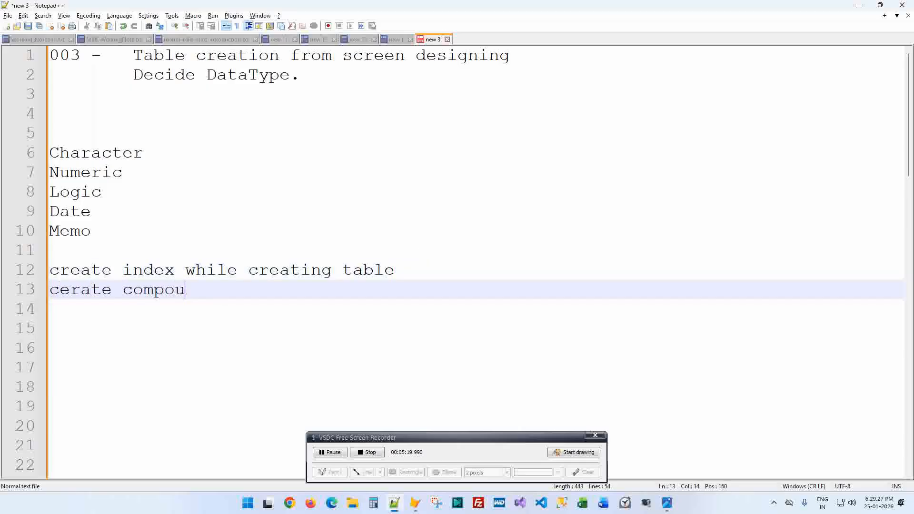
pyautogui.hotkey('alt', 'Tab')
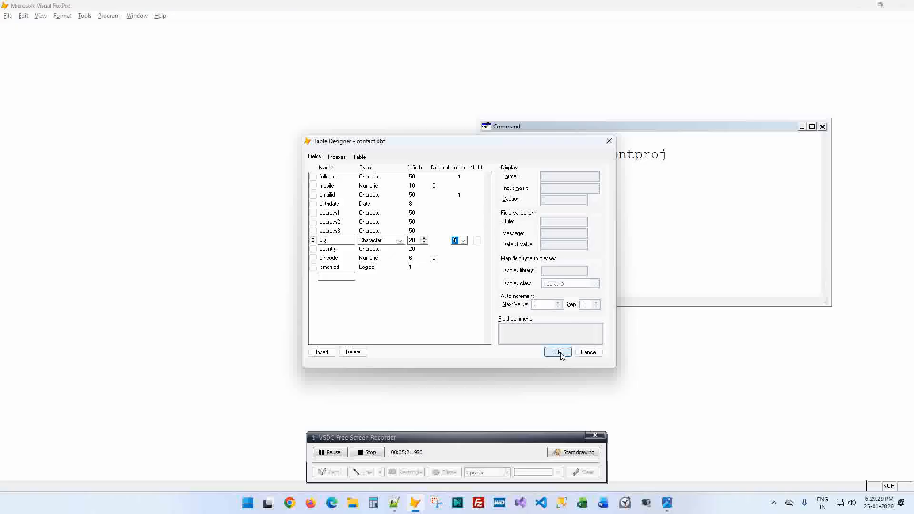
# - Save the contact table design, look through its index tags via SET ORDER TO, then run DISP STAT
pyautogui.click(558, 353)
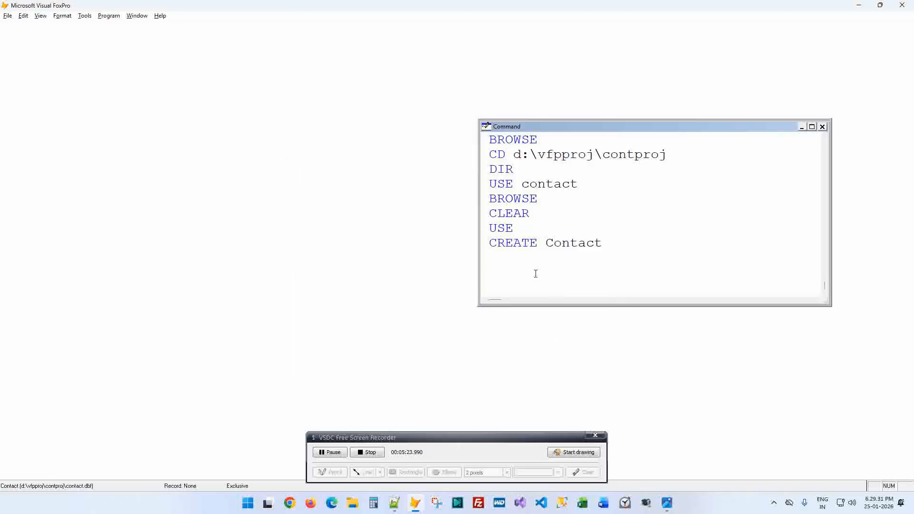
pyautogui.write('USE')
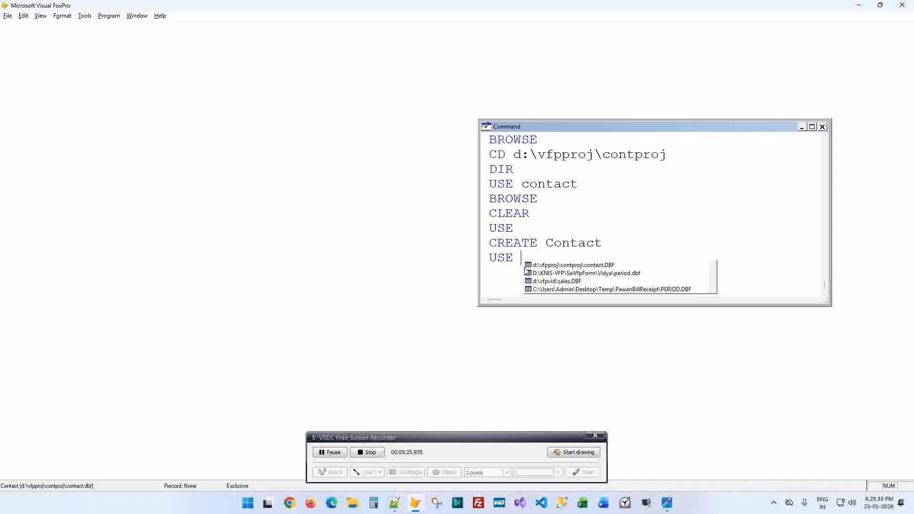
pyautogui.press('BackSpace')
pyautogui.press('BackSpace')
pyautogui.press('BackSpace')
pyautogui.press('BackSpace')
pyautogui.write('set order to')
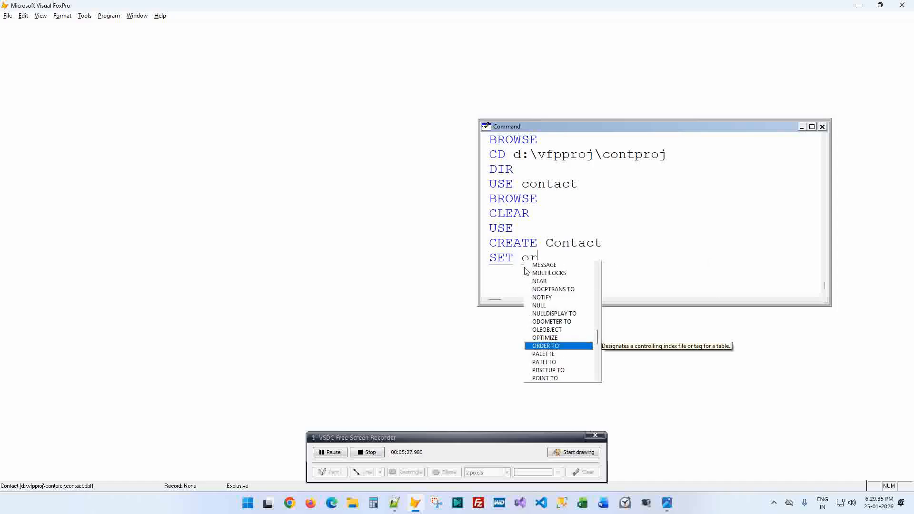
pyautogui.press('Up')
pyautogui.press('Up')
pyautogui.press('Up')
pyautogui.press('Up')
pyautogui.press('Up')
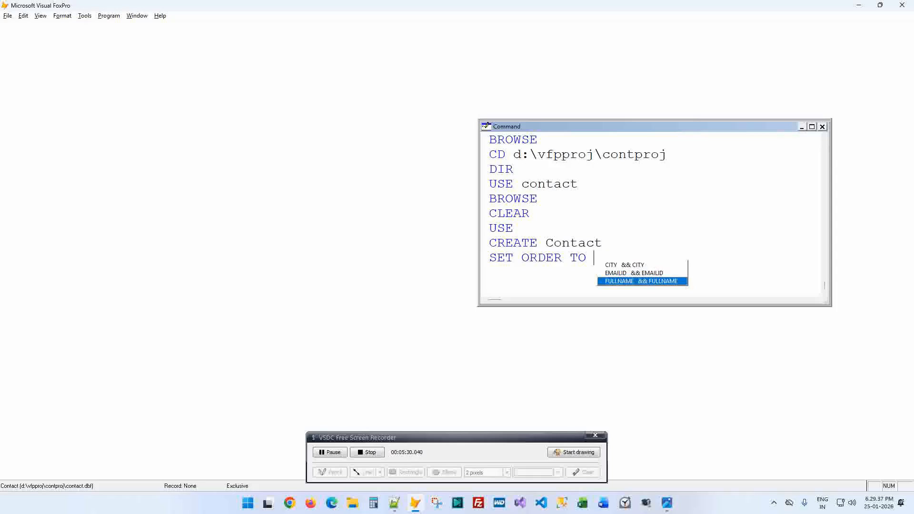
pyautogui.press('Up')
pyautogui.press('Up')
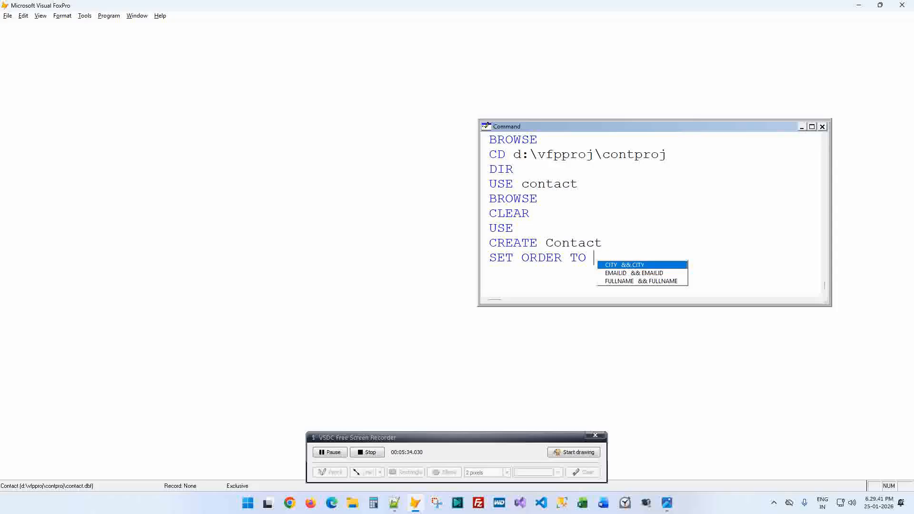
pyautogui.press('Escape')
pyautogui.press('Escape')
pyautogui.write('disp s')
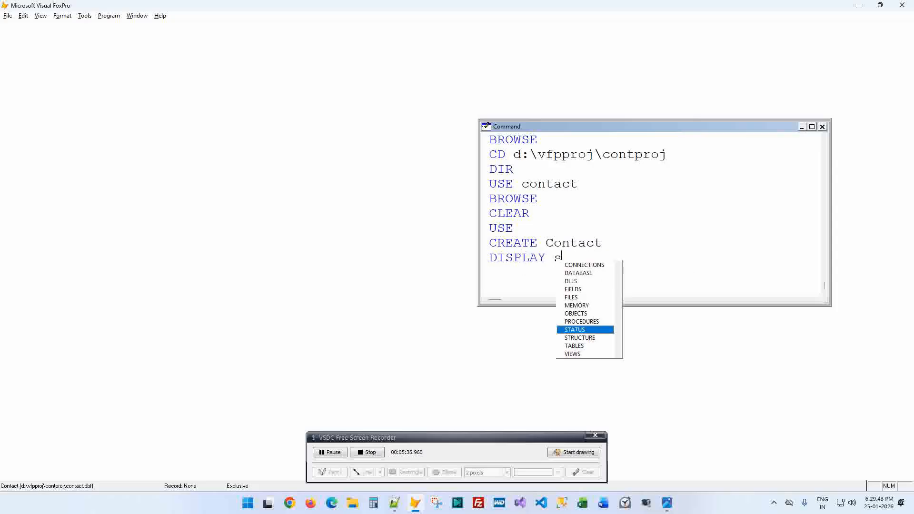
pyautogui.write('tat')
pyautogui.press('Return')
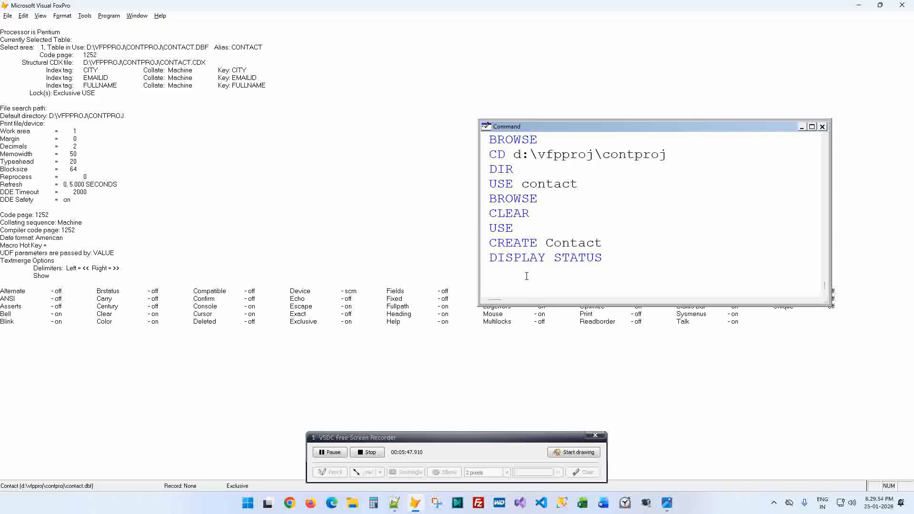
# - Add blank lines in the notes below the 'cerate compound' line
pyautogui.hotkey('alt', 'Tab')
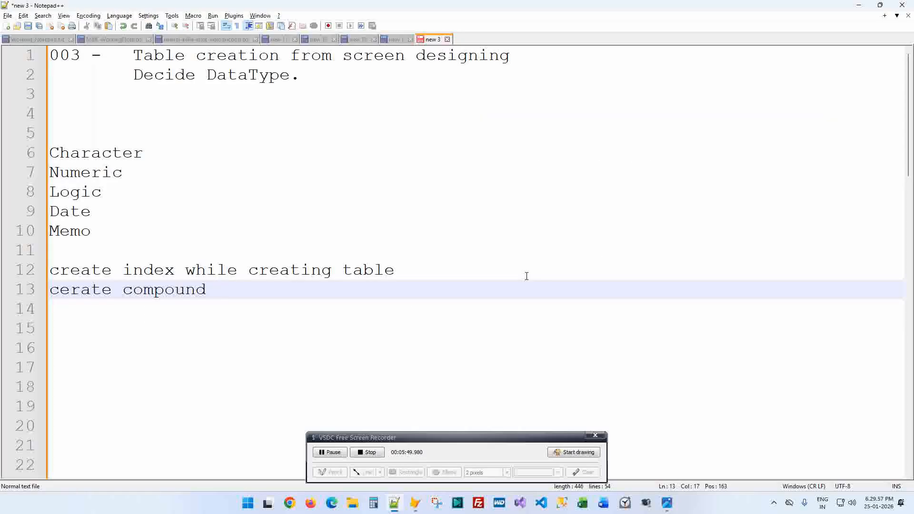
pyautogui.hotkey('alt', 'Tab')
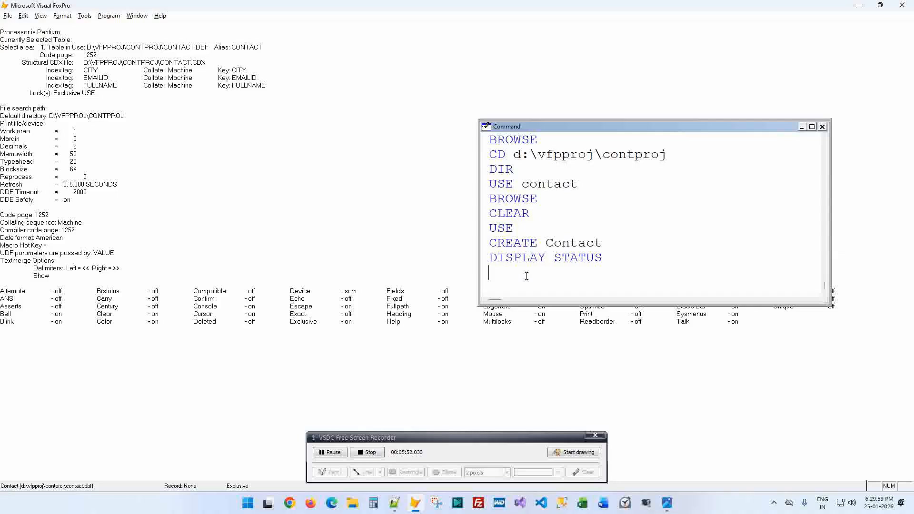
pyautogui.hotkey('alt', 'Tab')
pyautogui.press('Return')
pyautogui.press('Return')
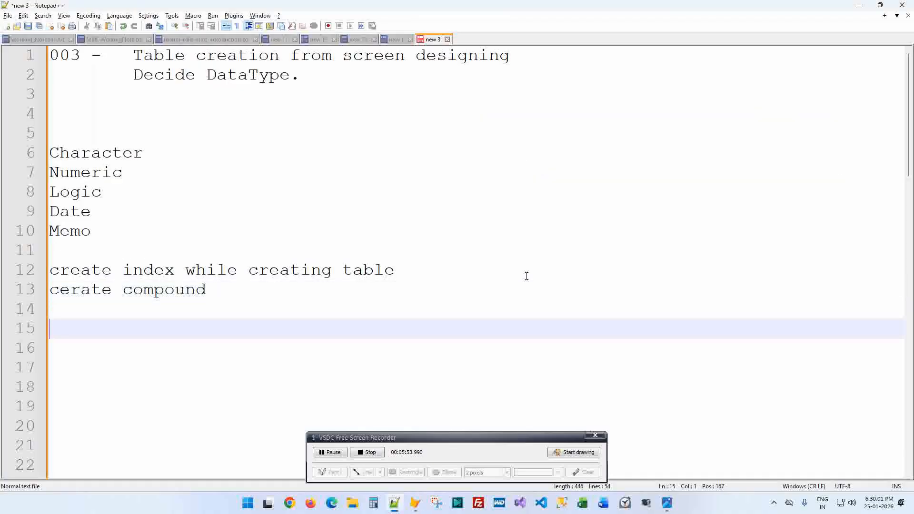
pyautogui.press('Return')
pyautogui.press('Return')
pyautogui.press('Return')
pyautogui.press('Up')
pyautogui.press('Up')
pyautogui.press('Up')
# - Run BROWSE to view the empty contact table's columns, then return to the notes
pyautogui.hotkey('alt', 'Tab')
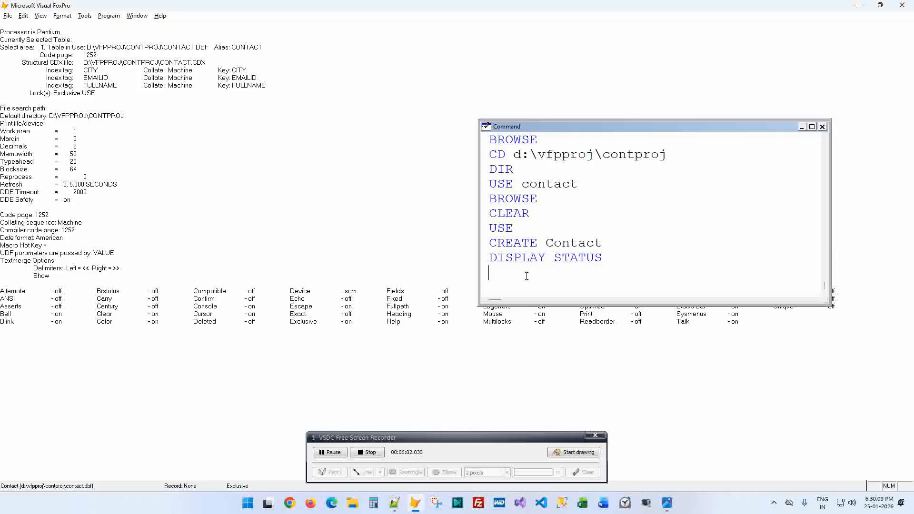
pyautogui.write('BROWSE')
pyautogui.press('Return')
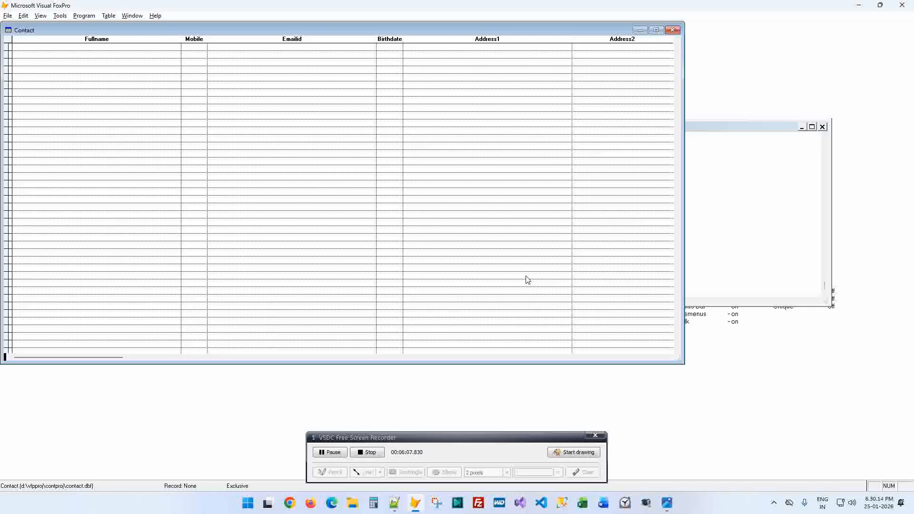
pyautogui.hotkey('alt', 'Tab')
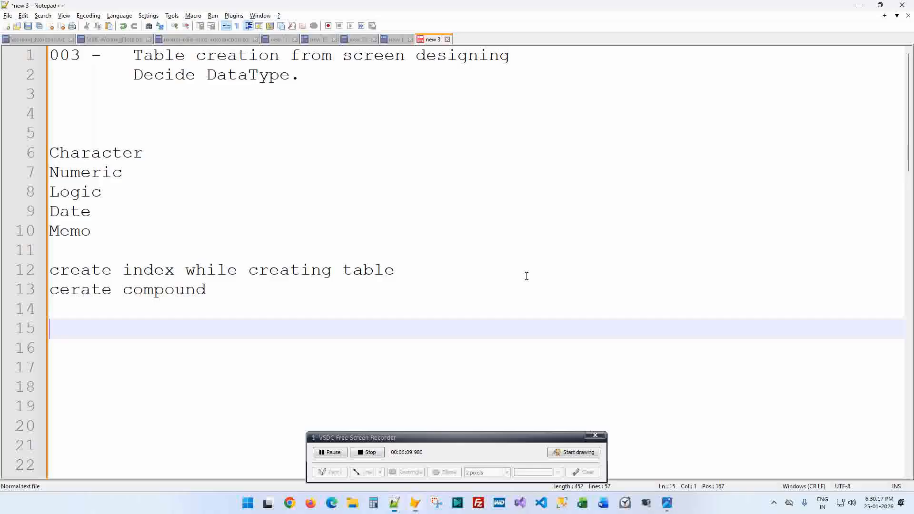
# - Delete the extra blank line below the compound note
pyautogui.press('Return')
pyautogui.press('Up')
pyautogui.press('Delete')
# - Review the form functionality items Top through Exit, then jump back to the start of the notes
pyautogui.press('Down')
pyautogui.press('Down')
pyautogui.press('Down')
pyautogui.press('Down')
pyautogui.press('Down')
pyautogui.press('Down')
pyautogui.press('Down')
pyautogui.press('Down')
pyautogui.press('Down')
pyautogui.press('Down')
pyautogui.press('Down')
pyautogui.press('Down')
pyautogui.press('Down')
pyautogui.press('Down')
pyautogui.press('Down')
pyautogui.press('Down')
pyautogui.press('Down')
pyautogui.press('Down')
pyautogui.press('Down')
pyautogui.press('Down')
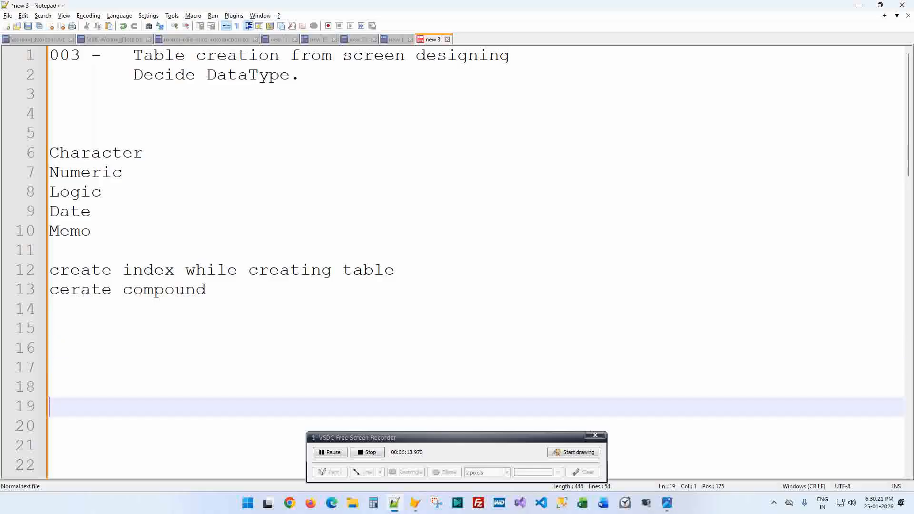
pyautogui.press('Up')
pyautogui.press('Up')
pyautogui.press('Up')
pyautogui.press('Up')
pyautogui.press('Up')
pyautogui.press('Up')
pyautogui.press('Up')
pyautogui.press('Up')
pyautogui.press('Up')
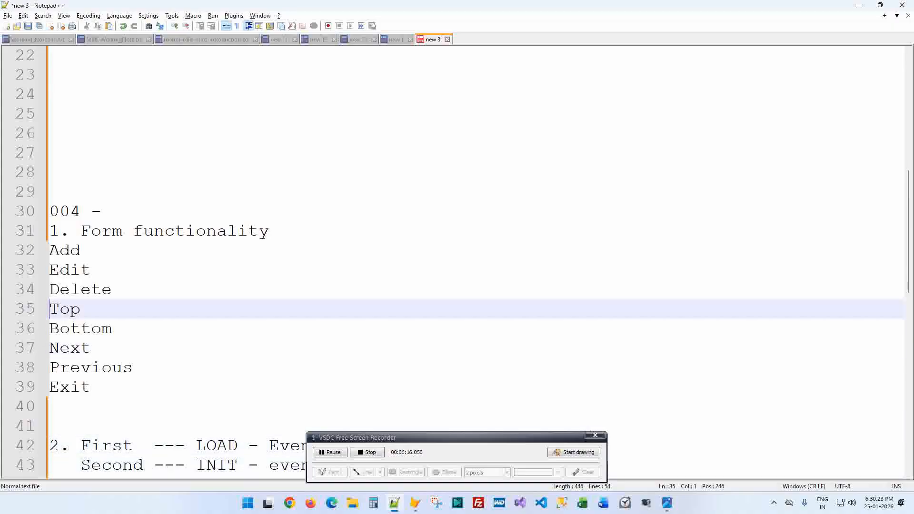
pyautogui.press('Down')
pyautogui.hotkey('shift', 'Down')
pyautogui.hotkey('shift', 'Down')
pyautogui.hotkey('shift', 'Down')
pyautogui.hotkey('shift', 'Down')
pyautogui.hotkey('shift', 'Down')
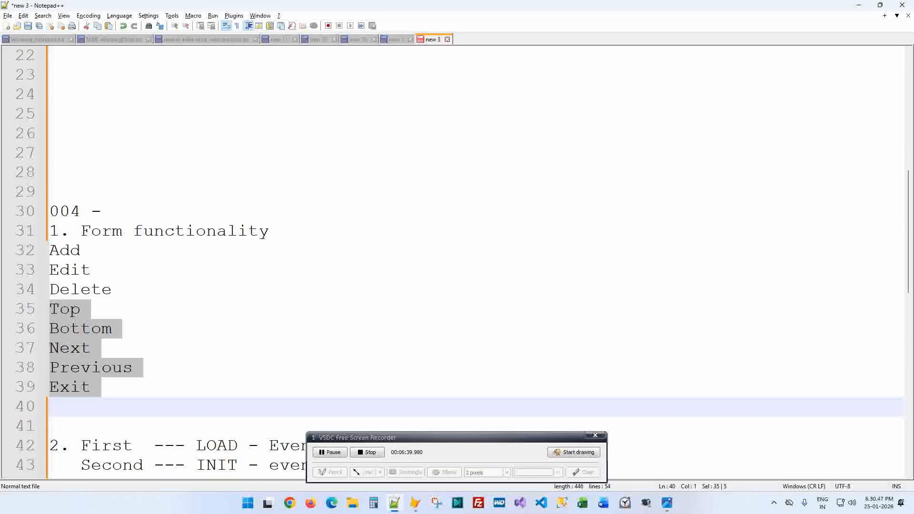
pyautogui.press('Up')
pyautogui.press('Up')
pyautogui.press('Up')
pyautogui.press('Up')
pyautogui.press('Up')
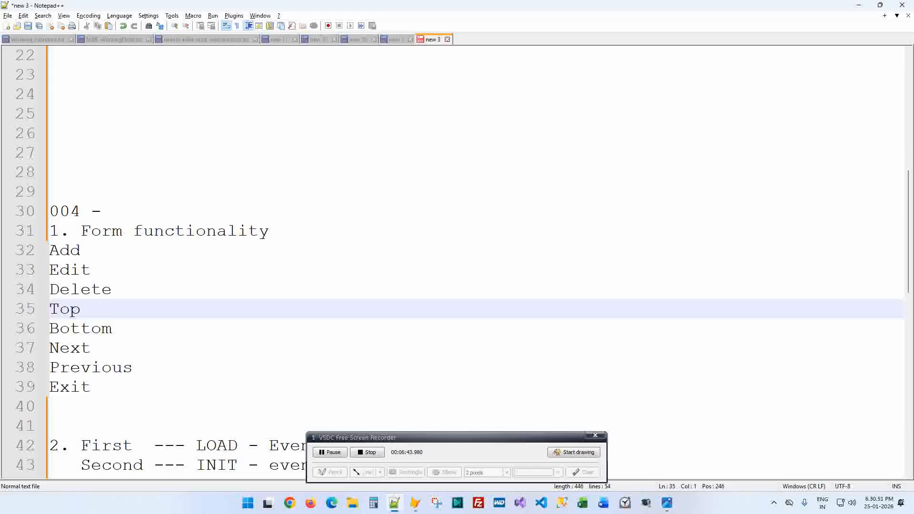
pyautogui.press('Down')
pyautogui.press('Down')
pyautogui.press('Down')
pyautogui.press('Up')
pyautogui.press('Up')
pyautogui.press('Up')
pyautogui.hotkey('ctrl', 'Home')
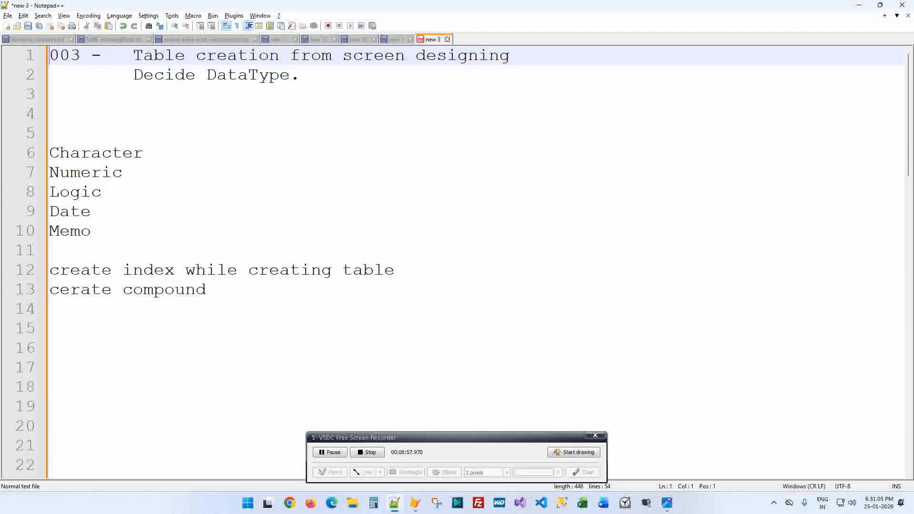